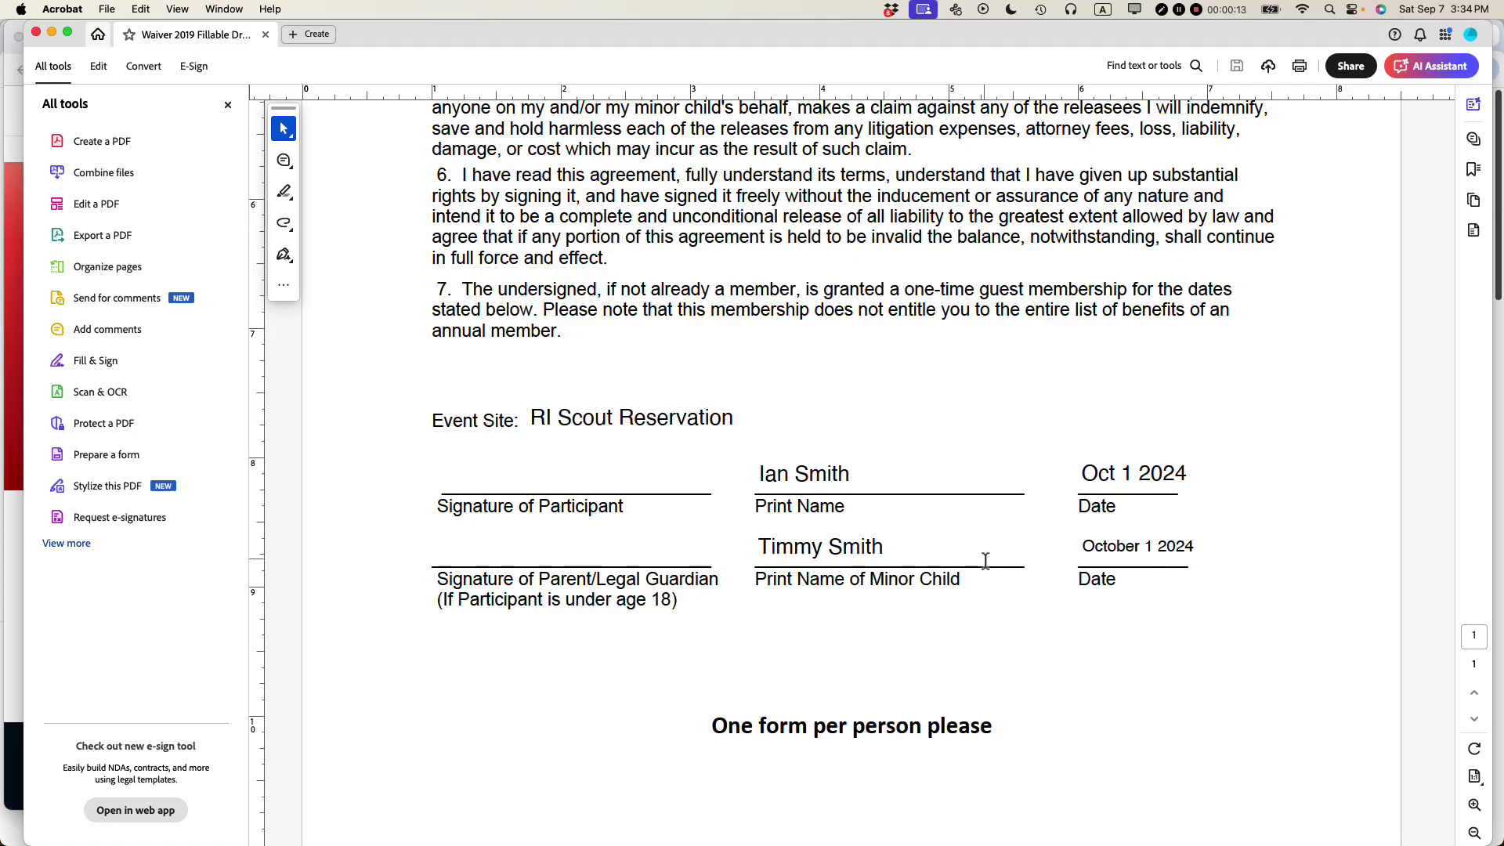
Check the filled-in minor's date and participant's printed name fields in the test waiver.
{"action": "left_click", "coordinate": [1081, 546]}
{"action": "left_click_drag", "start_coordinate": [1081, 546], "coordinate": [1149, 549]}
{"action": "left_click", "coordinate": [1149, 548]}
{"action": "double_click", "coordinate": [1130, 549]}
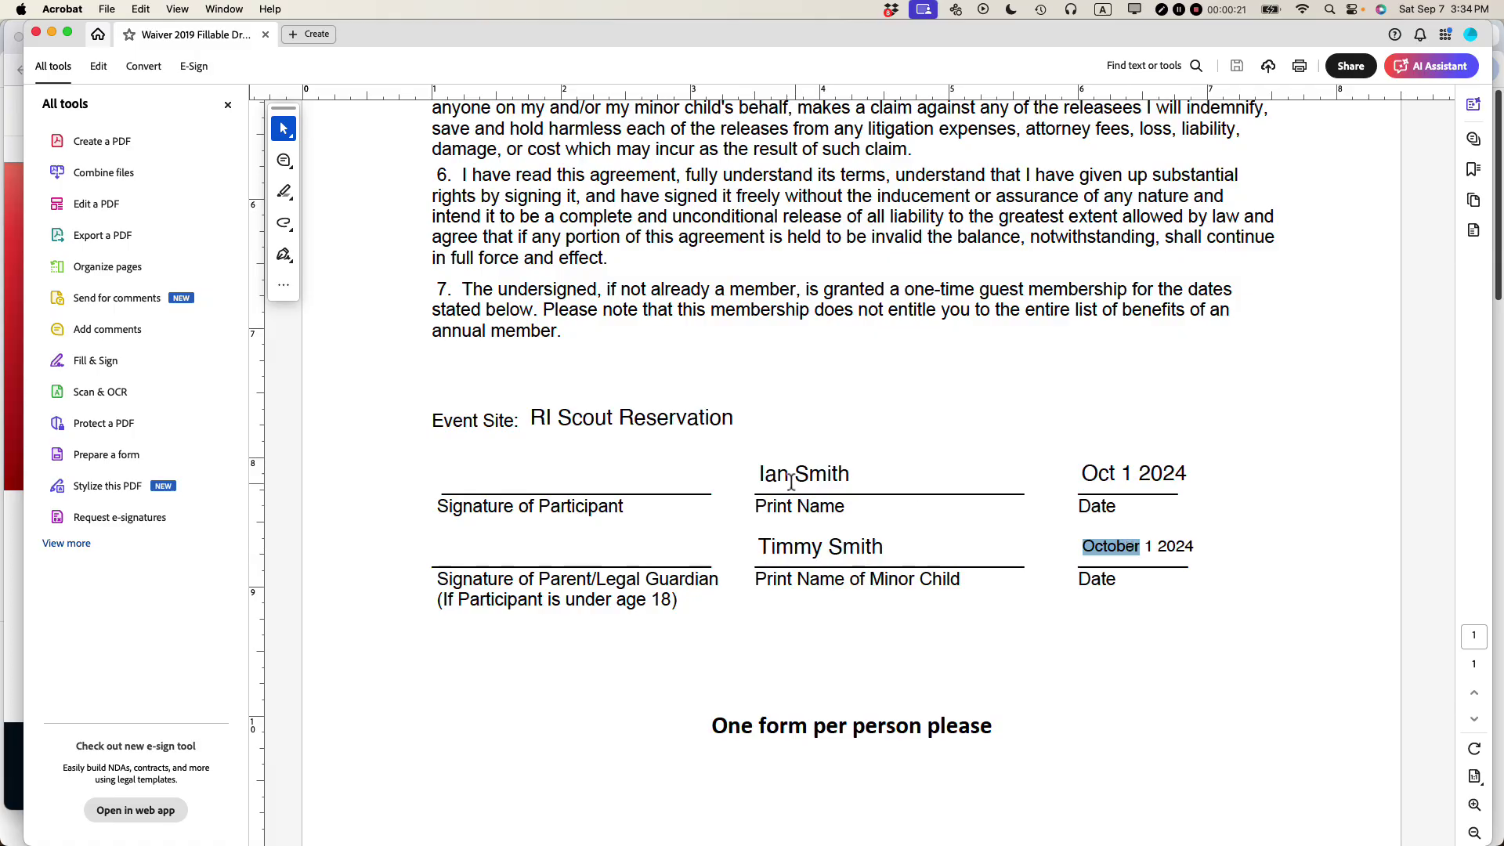
{"action": "left_click_drag", "start_coordinate": [758, 474], "coordinate": [860, 473]}
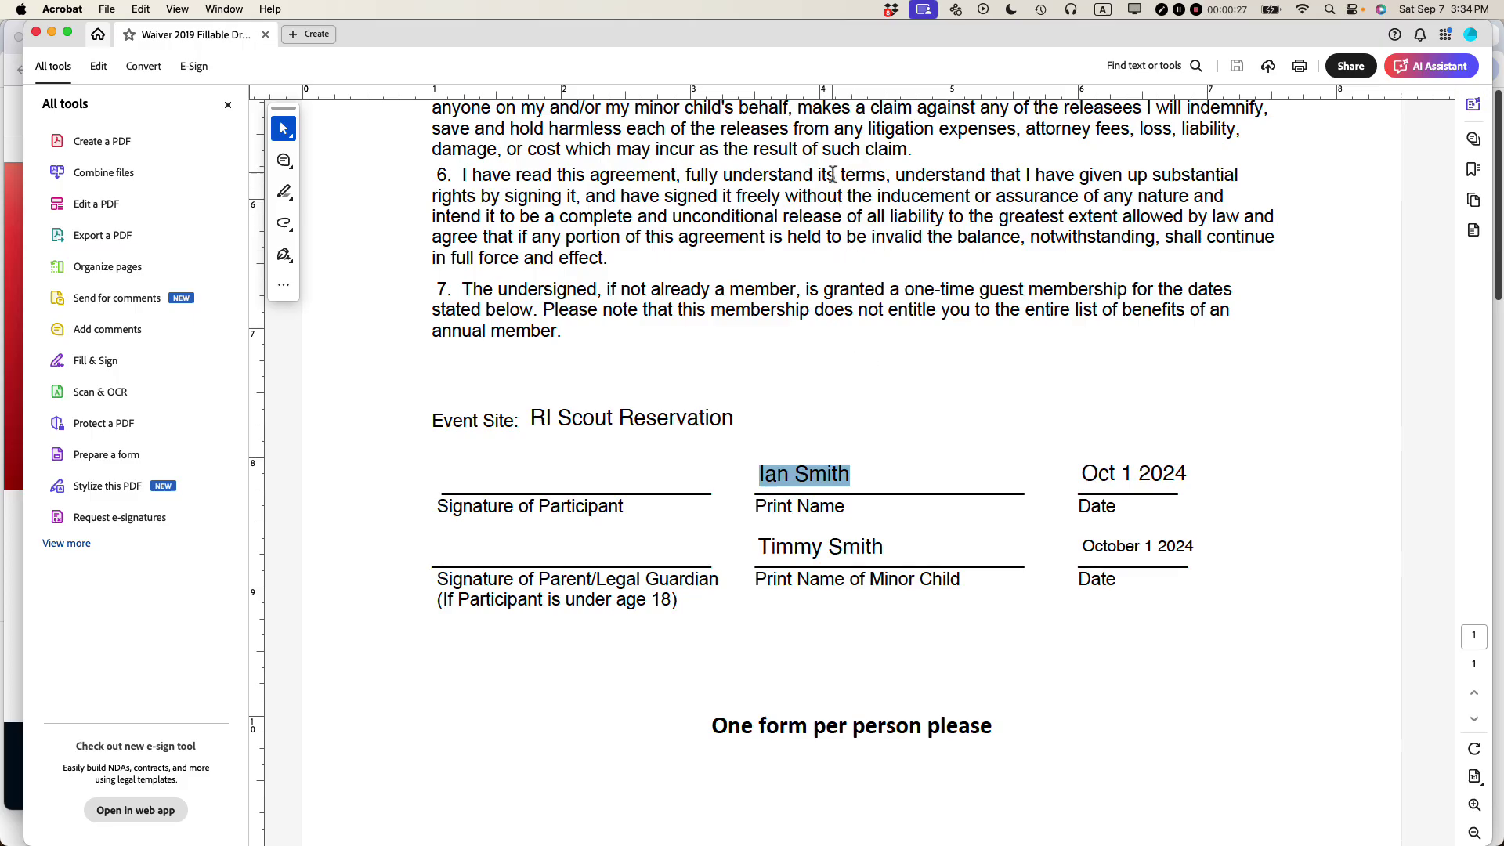
{"action": "scroll", "coordinate": [811, 223], "scroll_direction": "up", "scroll_amount": 10}
{"action": "scroll", "coordinate": [809, 227], "scroll_direction": "down", "scroll_amount": 10}
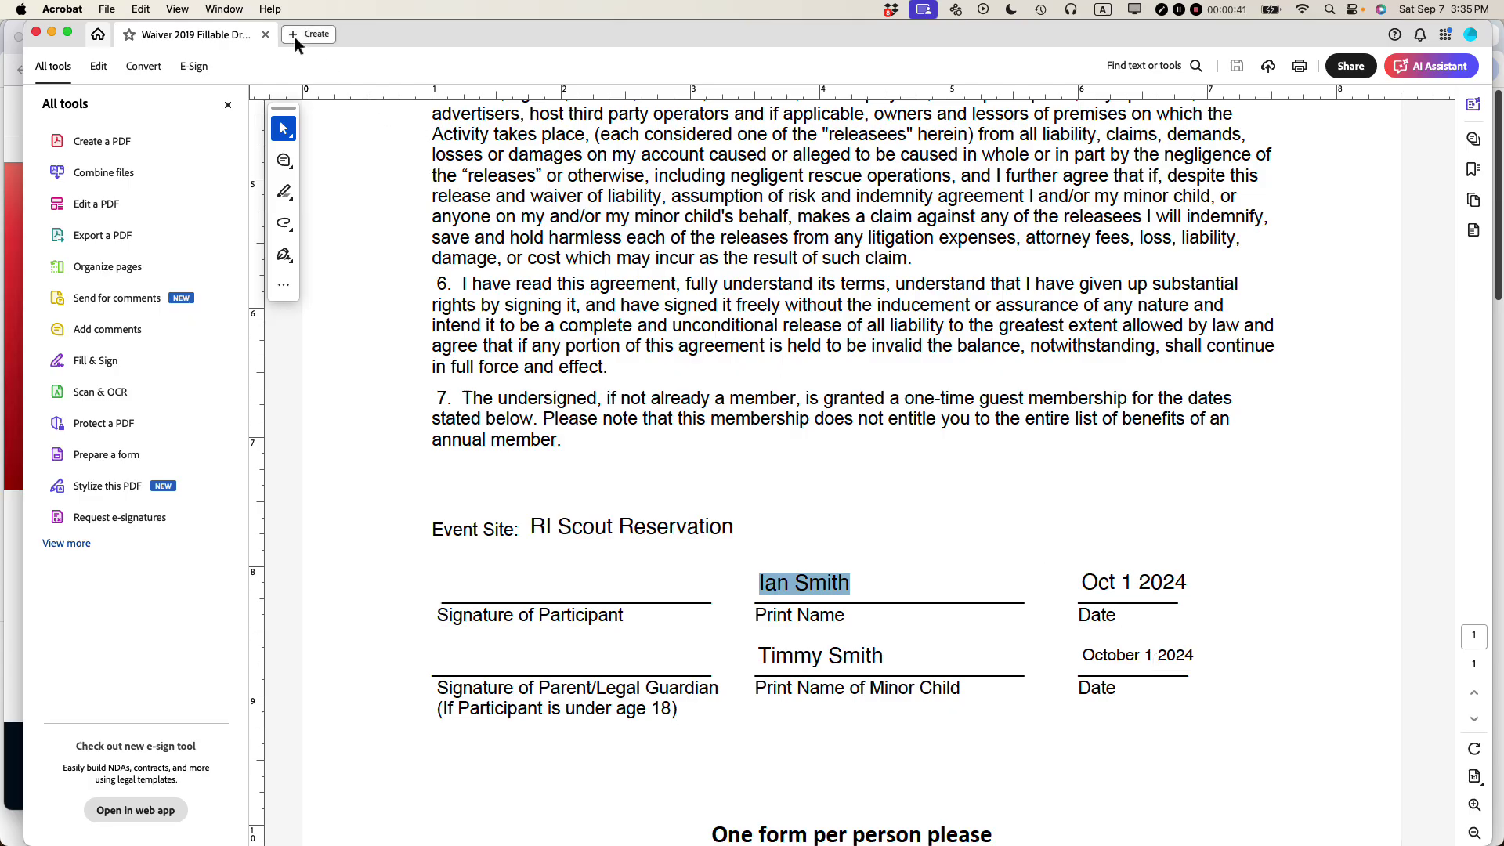
Close the test waiver and switch to the PDF Sample Folder in Finder.
{"action": "left_click", "coordinate": [265, 34]}
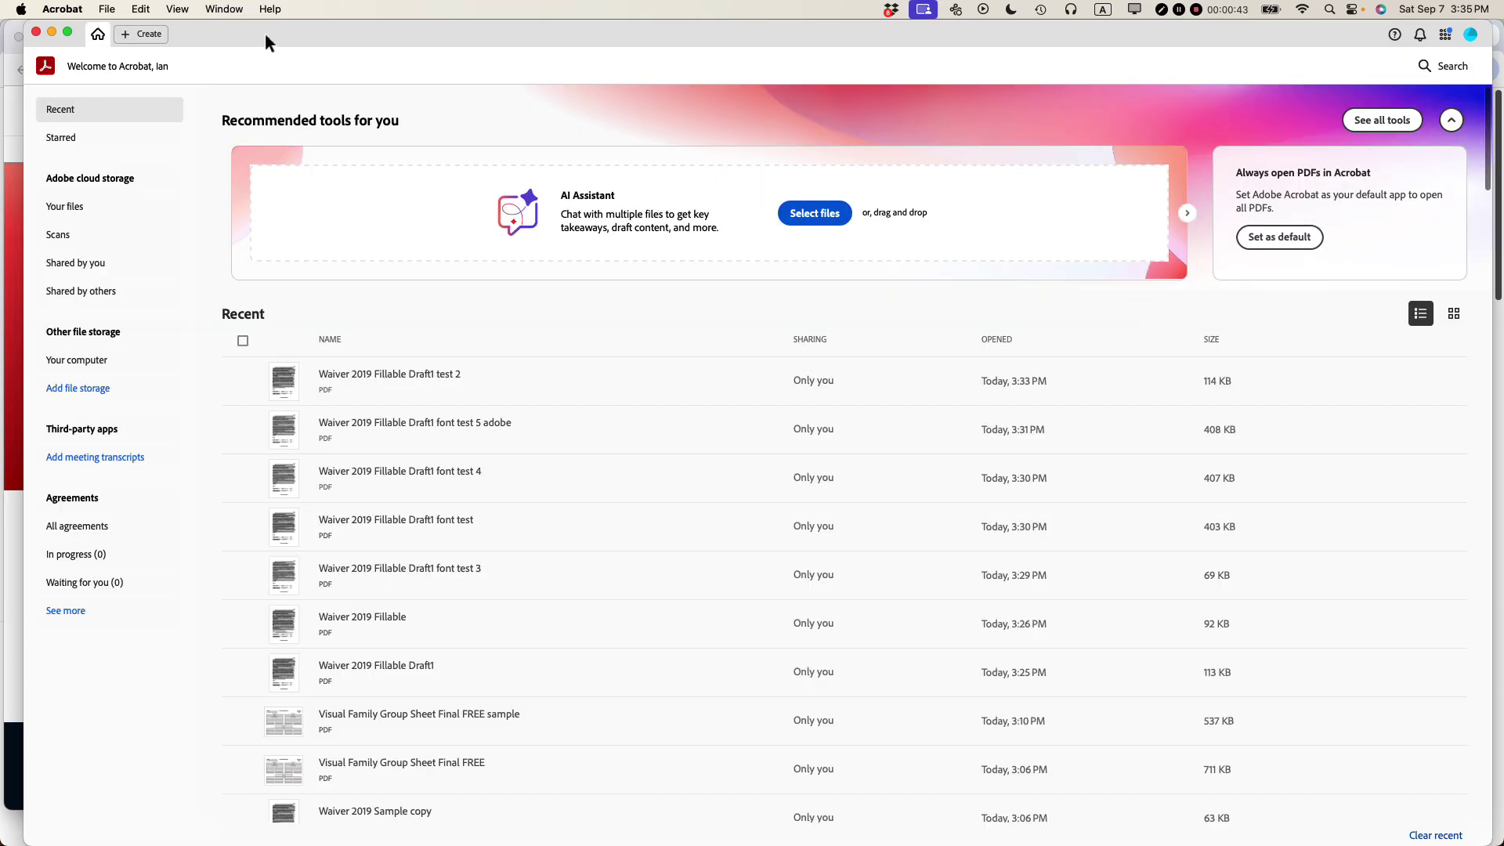
{"action": "key", "text": "super+Tab"}
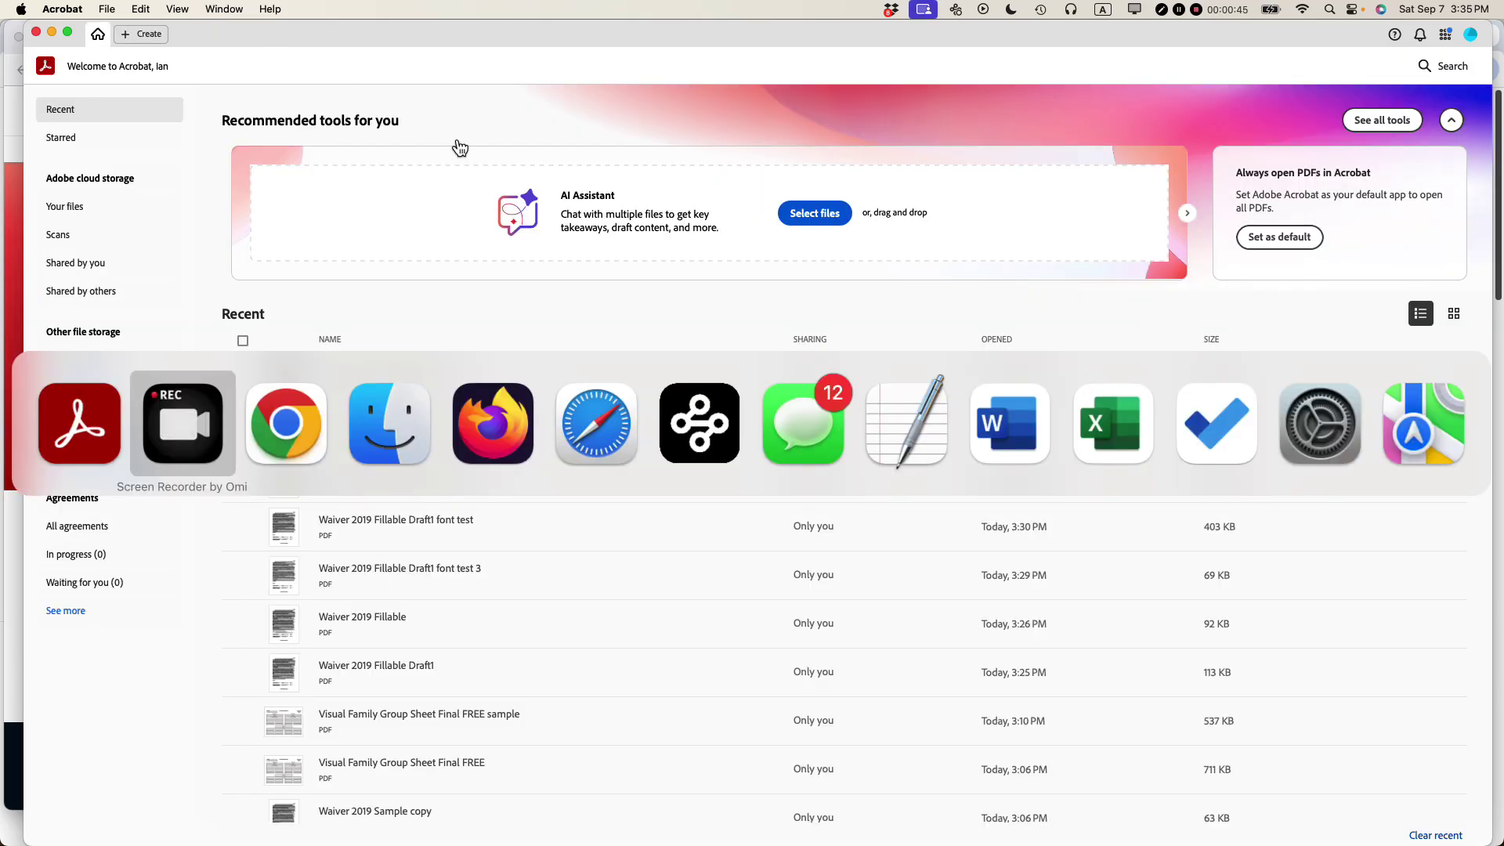
{"action": "key", "text": "super+Tab"}
{"action": "key", "text": "super+Tab"}
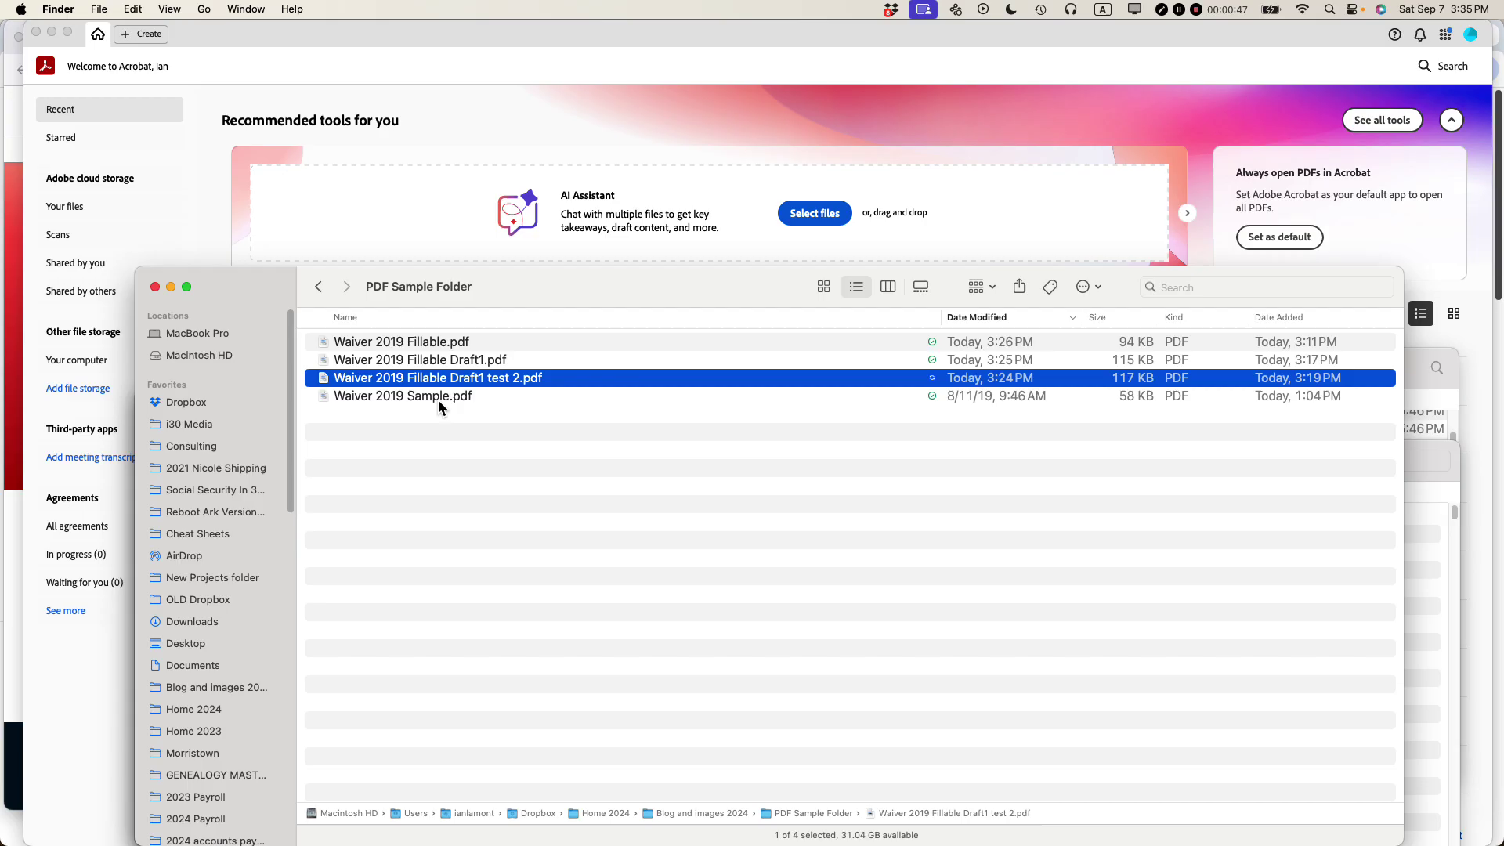
Duplicate Waiver 2019 Fillable Draft1.pdf as 'Waiver 2019 Fillable Draft1 new fonts.pdf' and choose Open With for it.
{"action": "left_click", "coordinate": [439, 359]}
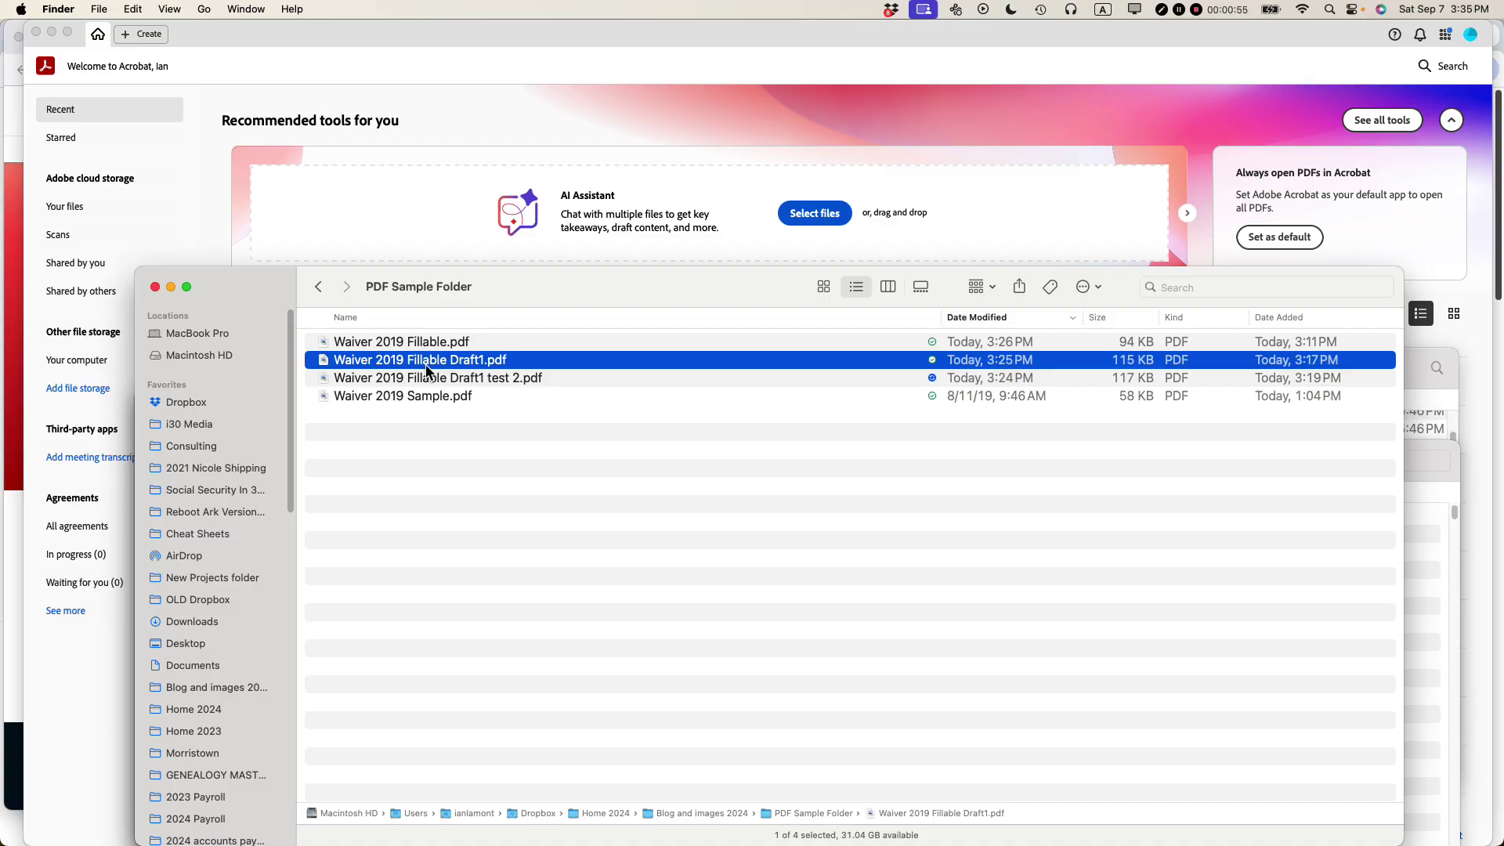
{"action": "key", "text": "super+d"}
{"action": "key", "text": "Return"}
{"action": "key", "text": "Right"}
{"action": "key", "text": "alt+shift+Left"}
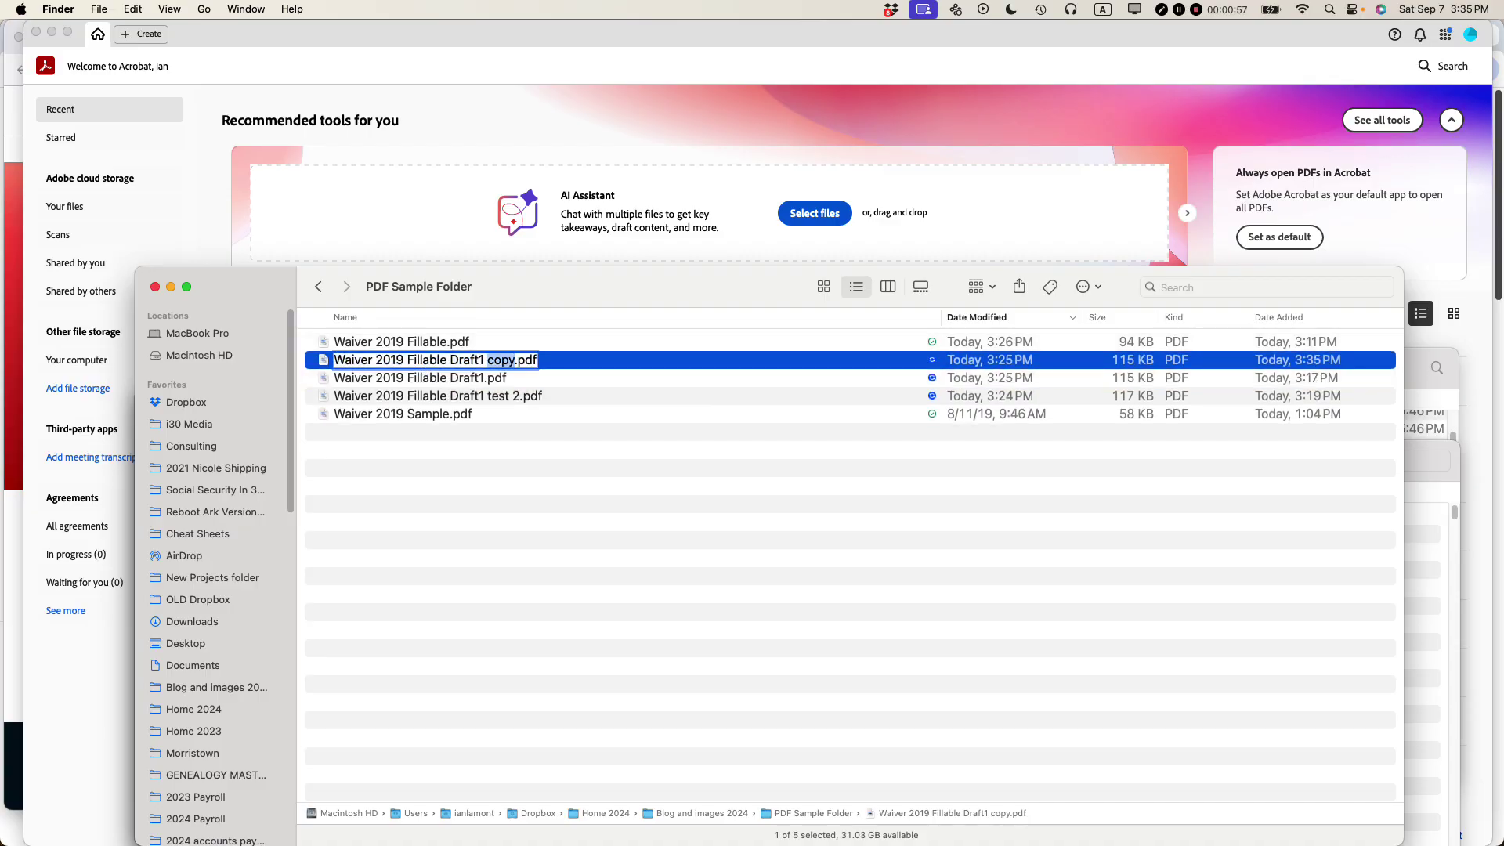
{"action": "type", "text": "new fonts"}
{"action": "key", "text": "Return"}
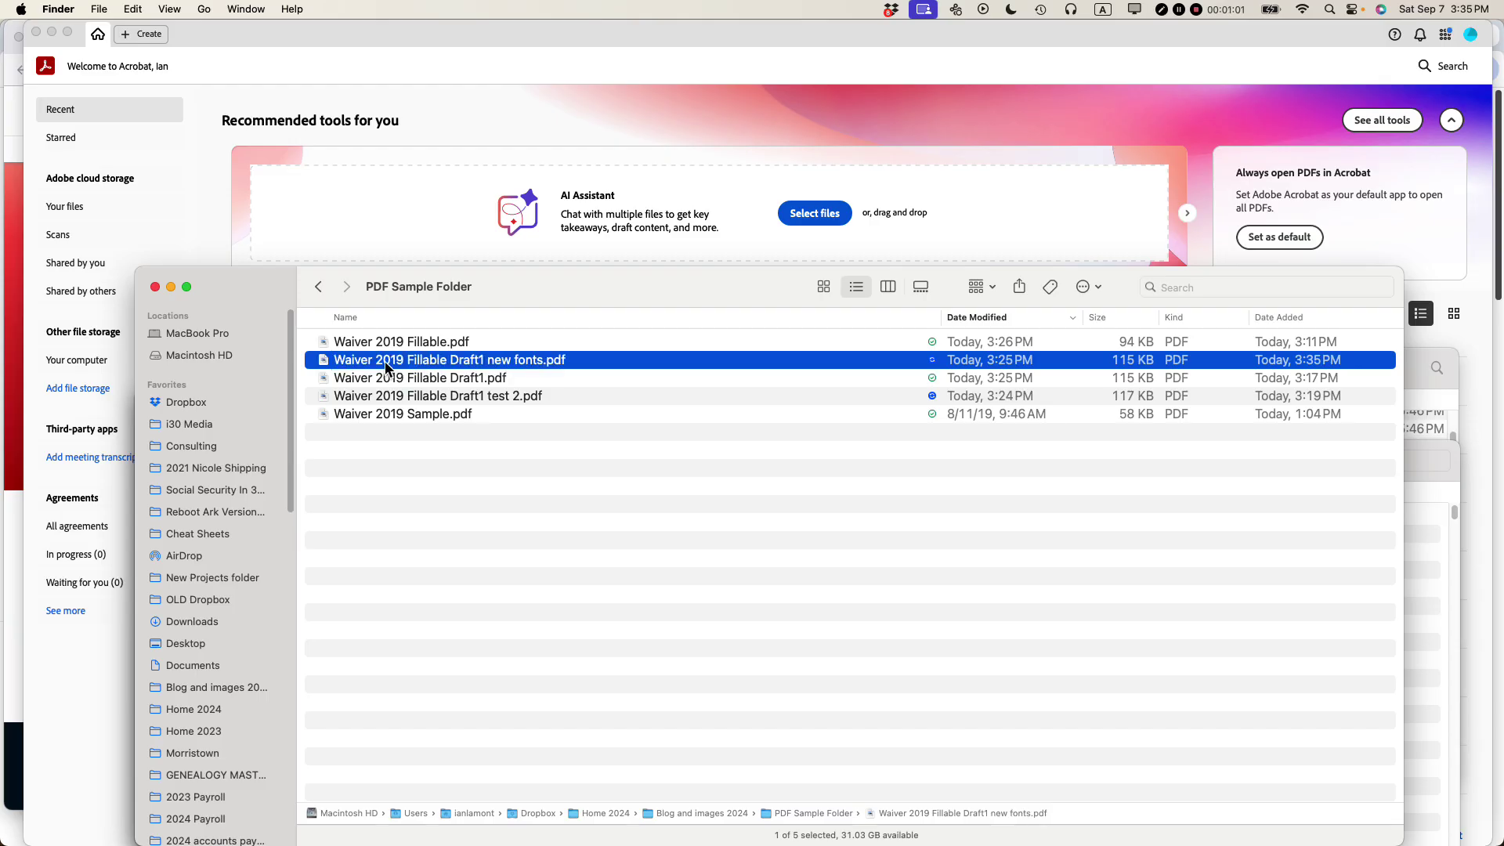
{"action": "right_click", "coordinate": [383, 360]}
{"action": "mouse_move", "coordinate": [431, 387]}
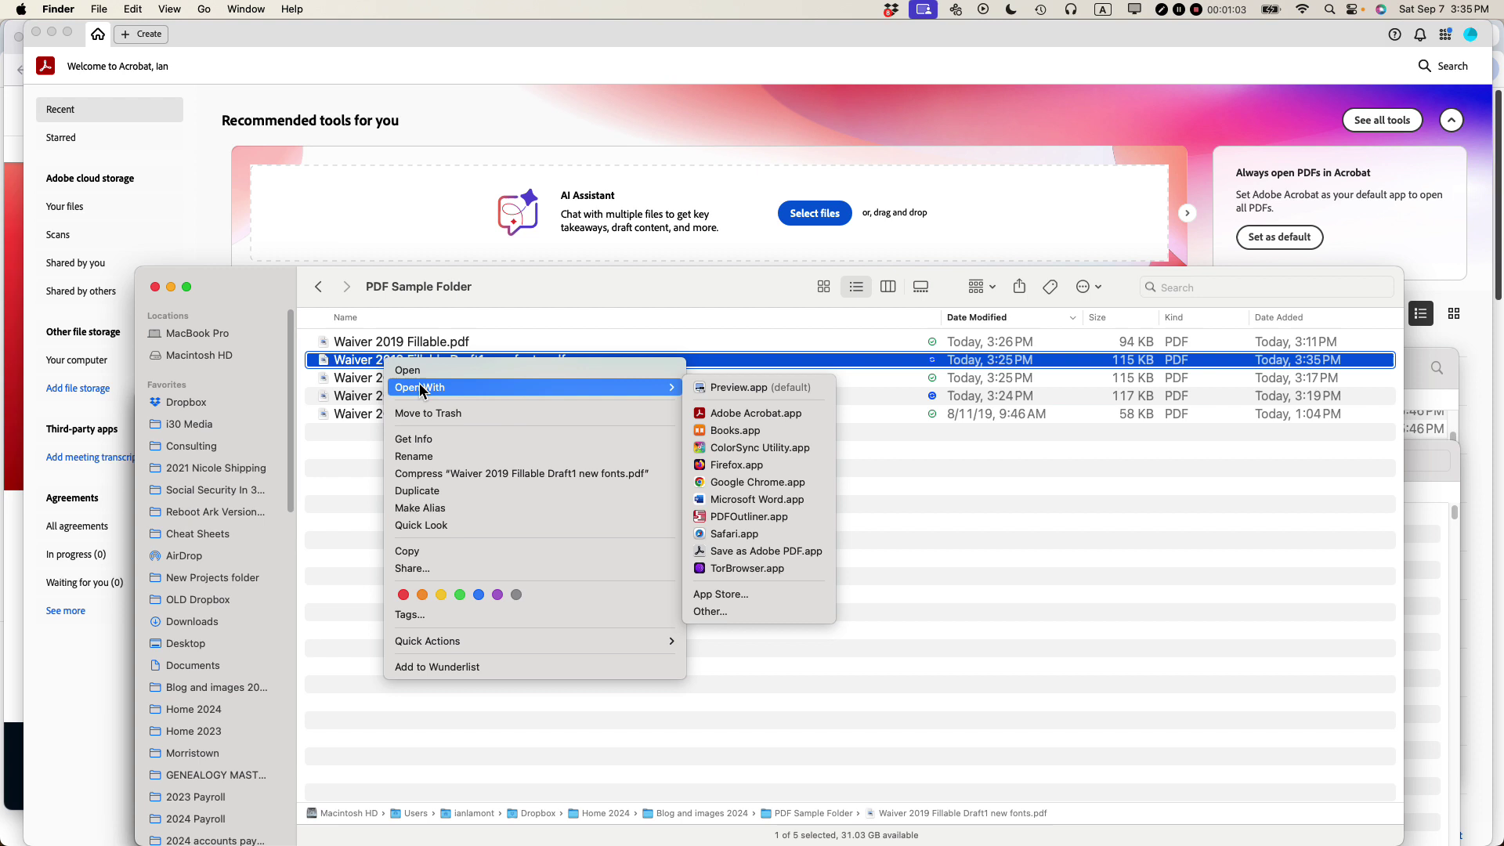
Open the new fonts copy in Adobe Acrobat, then bring up the app switcher.
{"action": "left_click", "coordinate": [764, 415]}
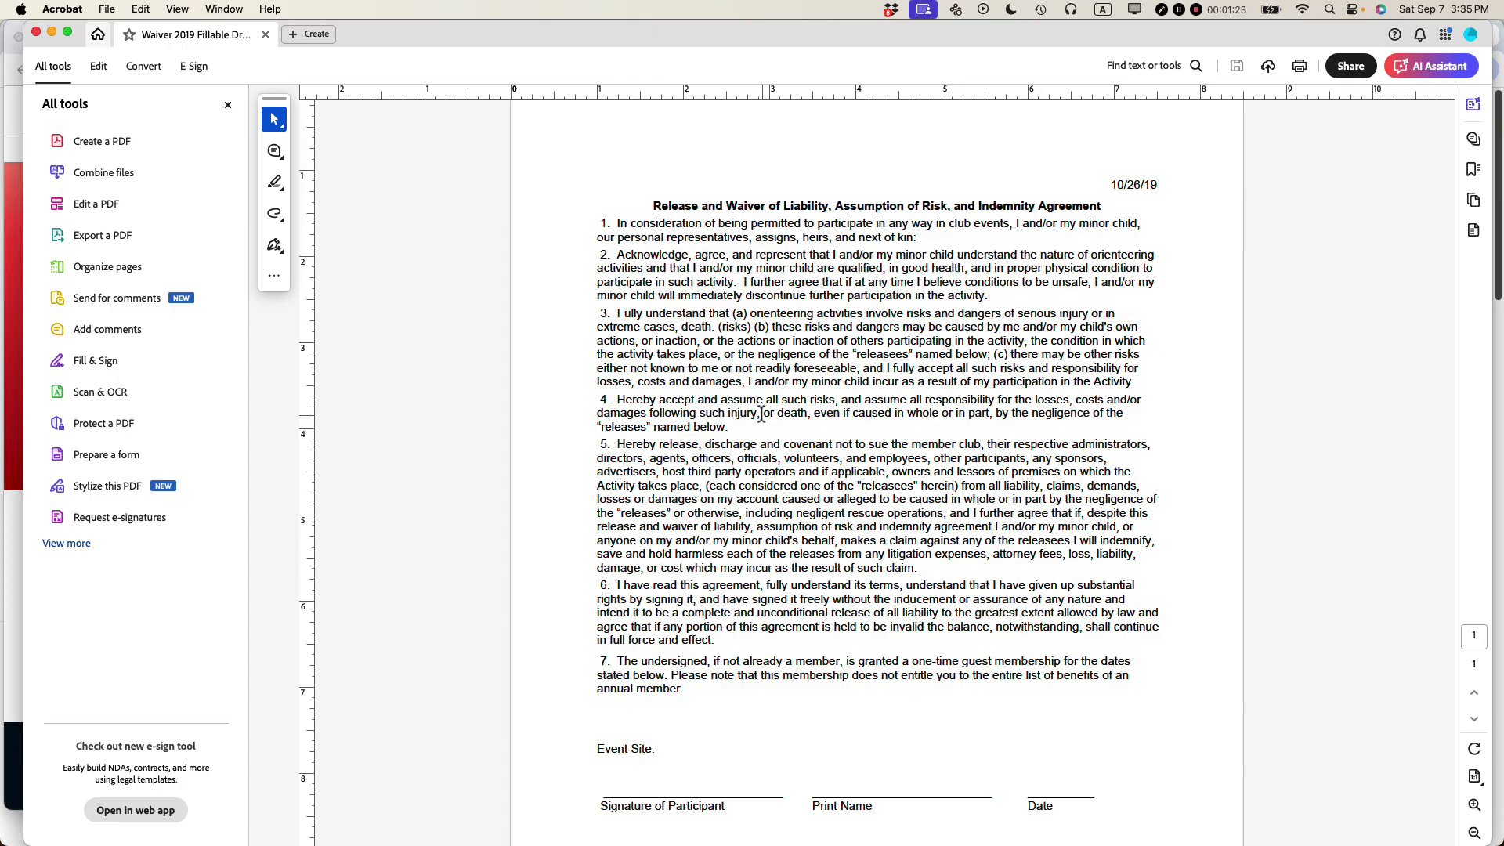
{"action": "key", "text": "super+Tab"}
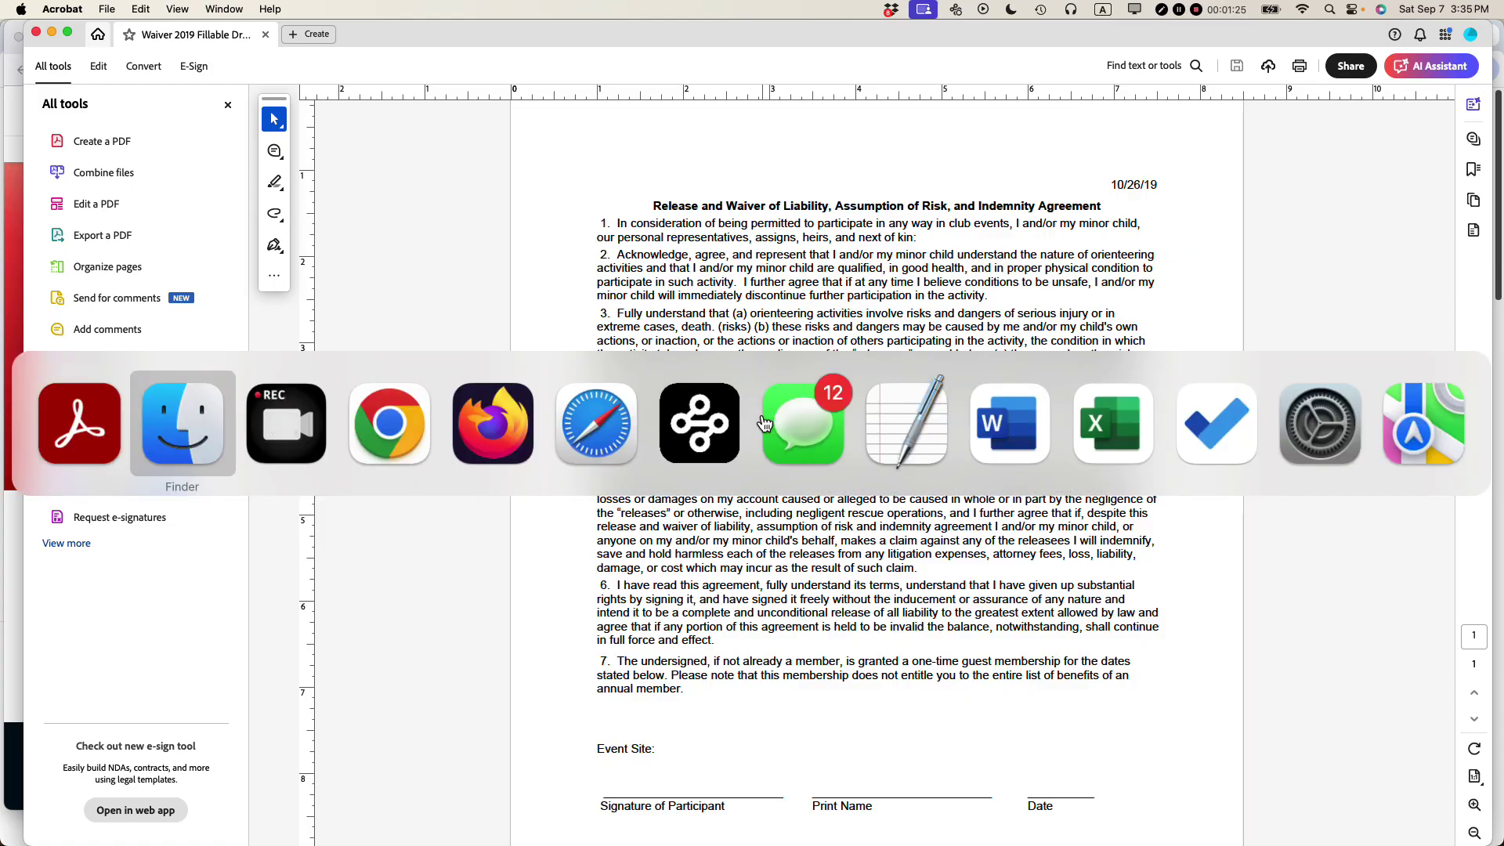
{"action": "key", "text": "super+Tab"}
{"action": "key", "text": "super+Tab"}
{"action": "key", "text": "super+Tab"}
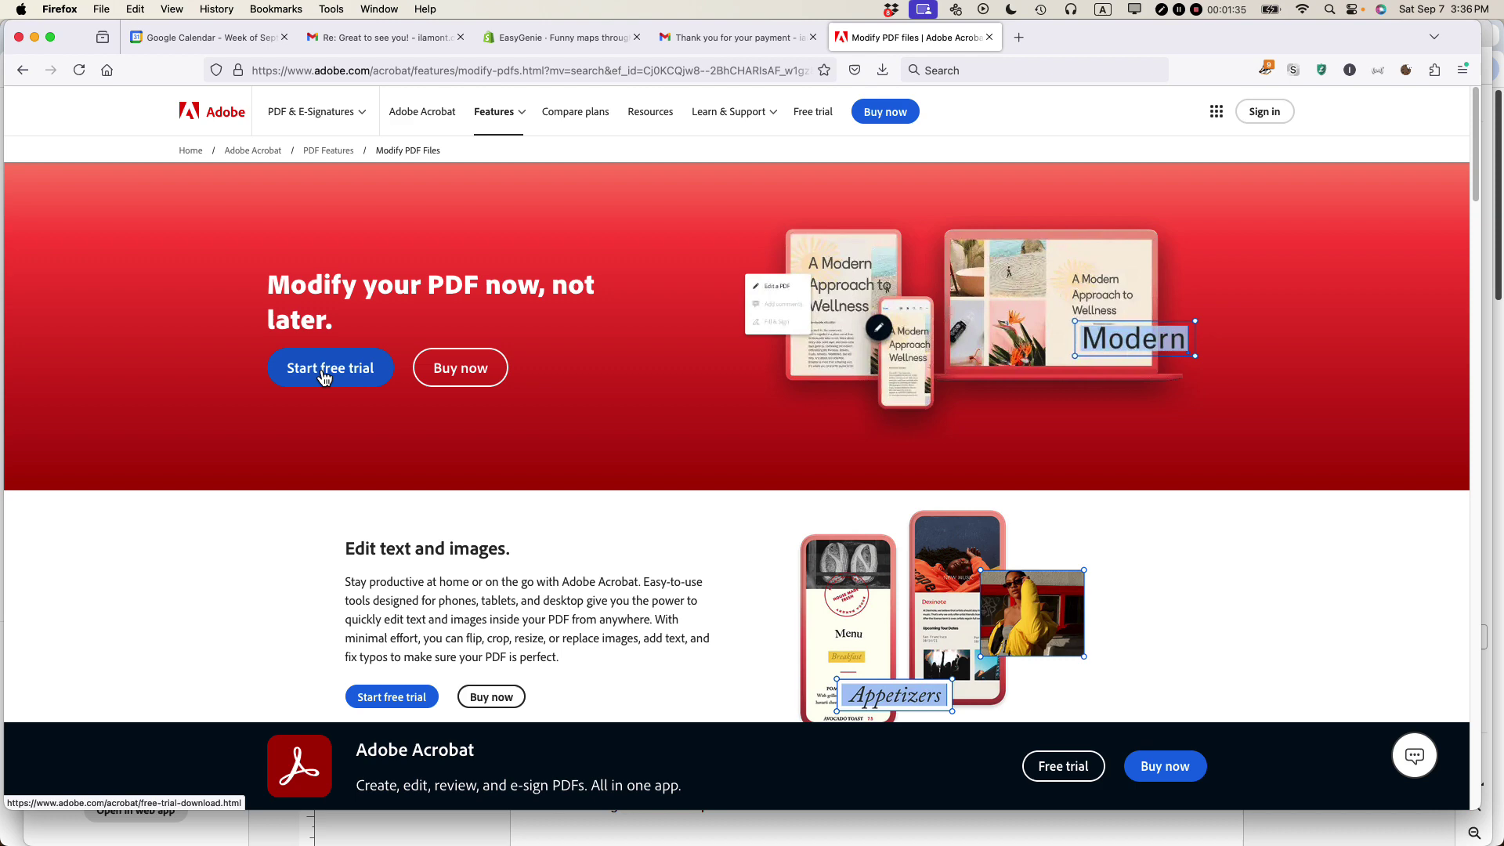
{"action": "key", "text": "super+Tab"}
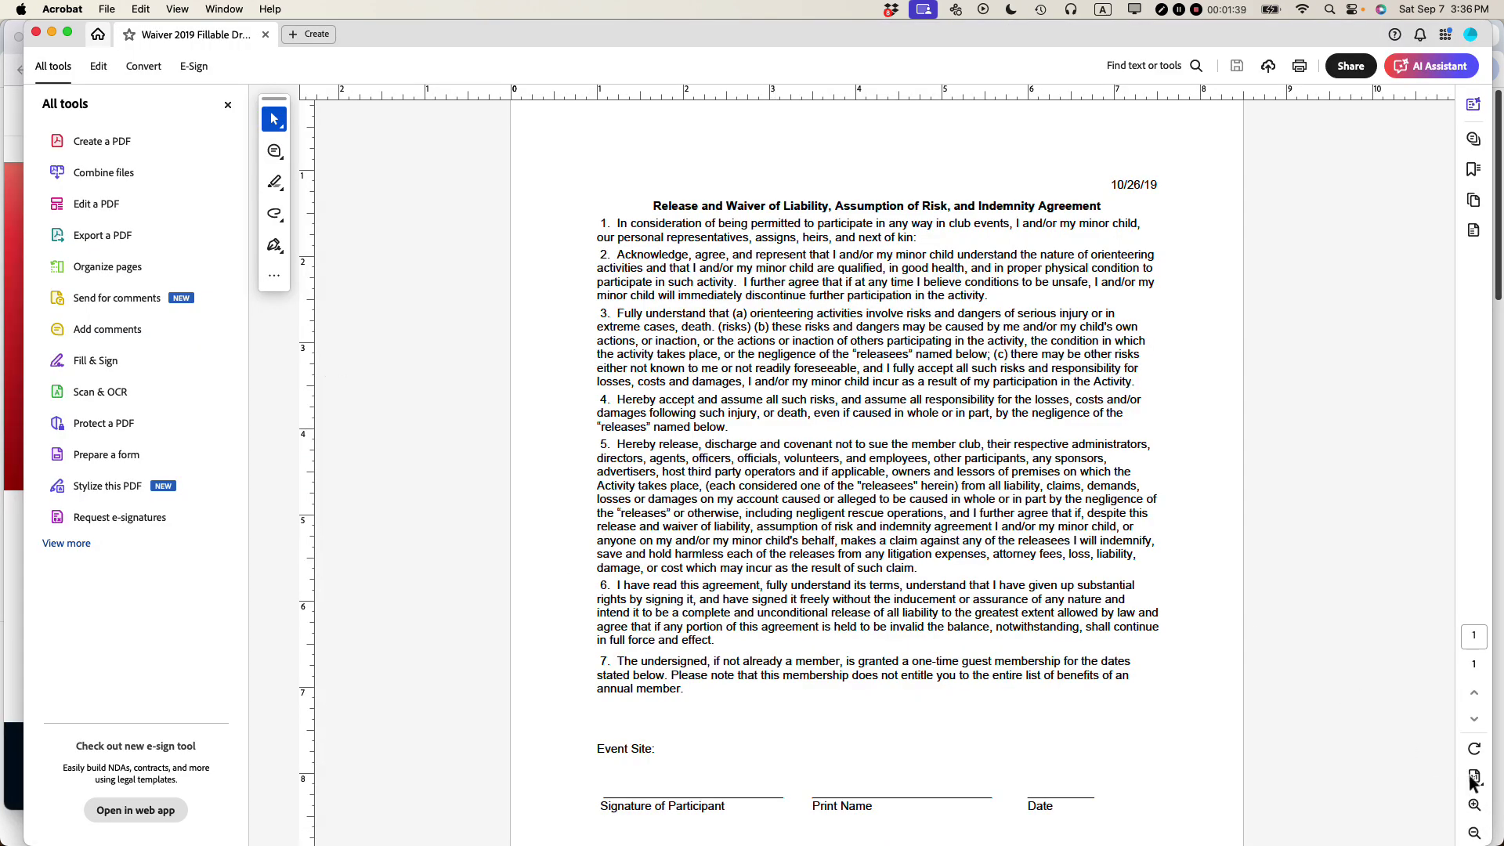
Zoom the waiver to 150%, scroll to the signature lines and enter Prepare Form mode.
{"action": "left_click", "coordinate": [1474, 806]}
{"action": "left_click", "coordinate": [1474, 805]}
{"action": "scroll", "coordinate": [1069, 446], "scroll_direction": "down", "scroll_amount": 10}
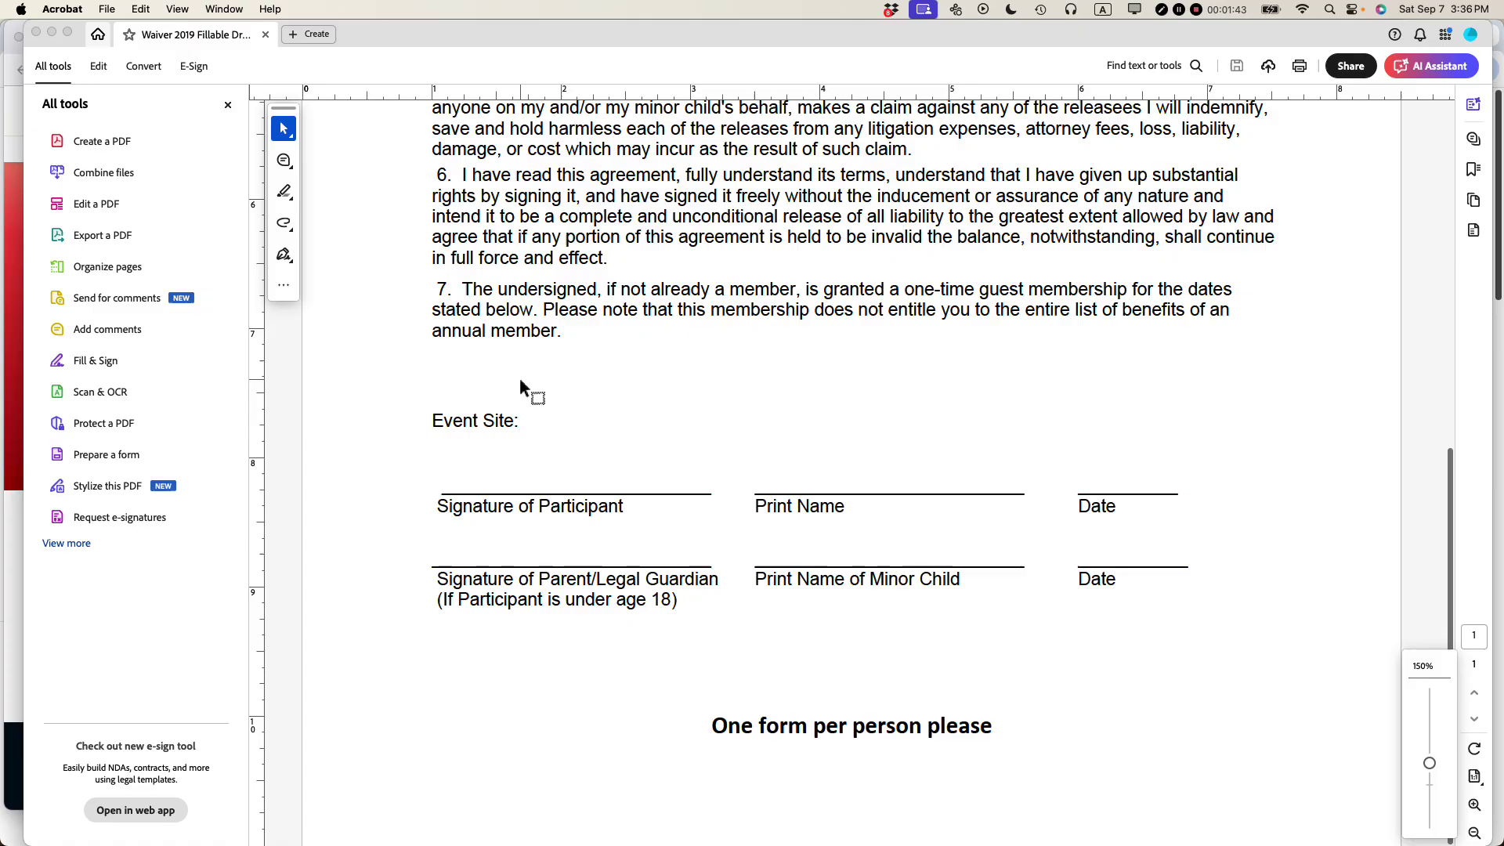
{"action": "left_click", "coordinate": [123, 466]}
{"action": "left_click", "coordinate": [853, 475]}
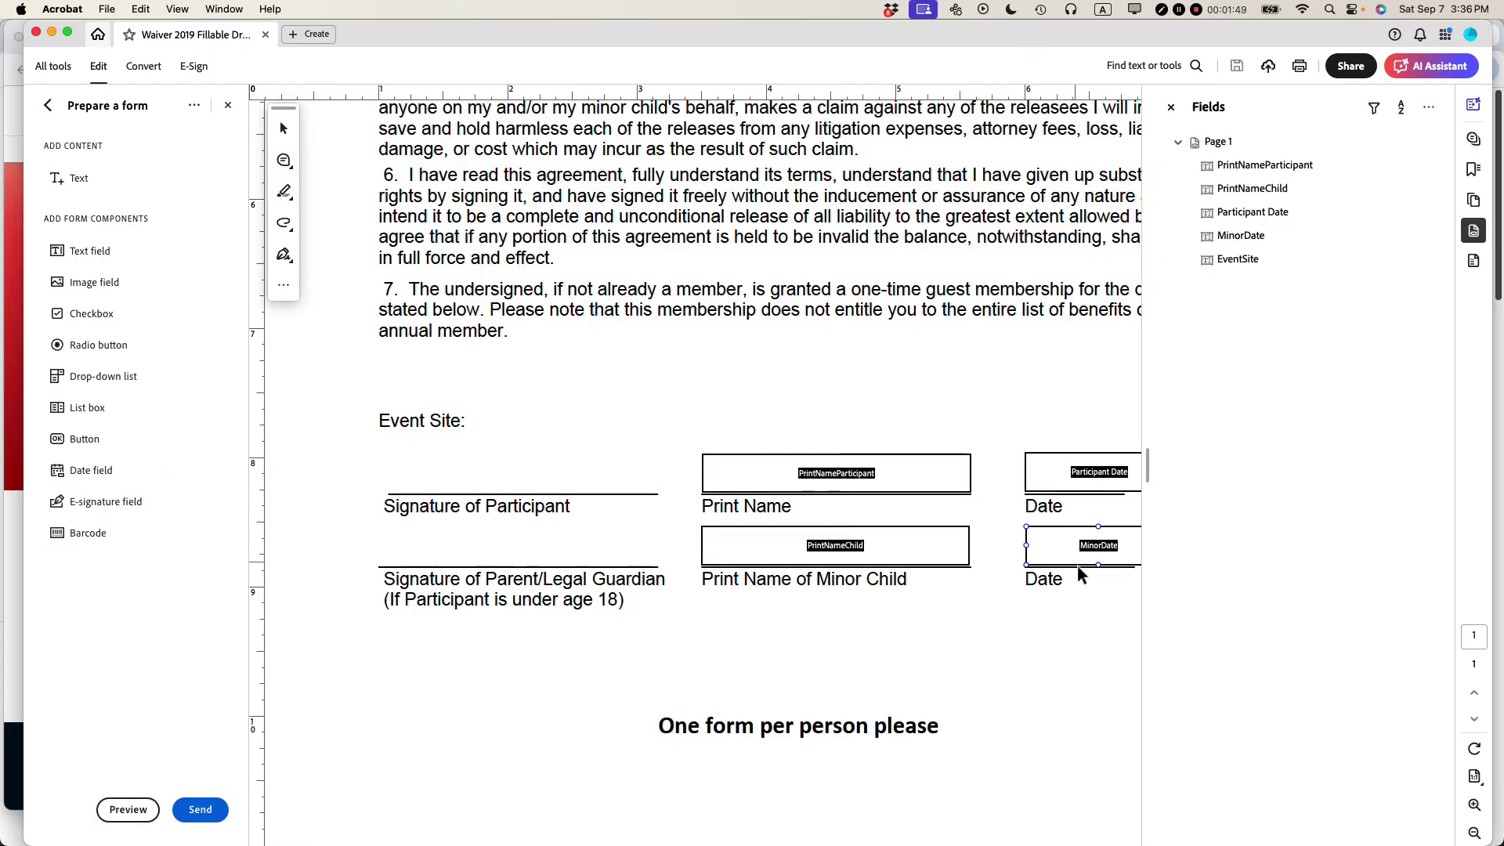
Widen the view and step through PrintNameParticipant, PrintNameChild, Participant Date and EventSite fields.
{"action": "left_click", "coordinate": [1069, 481]}
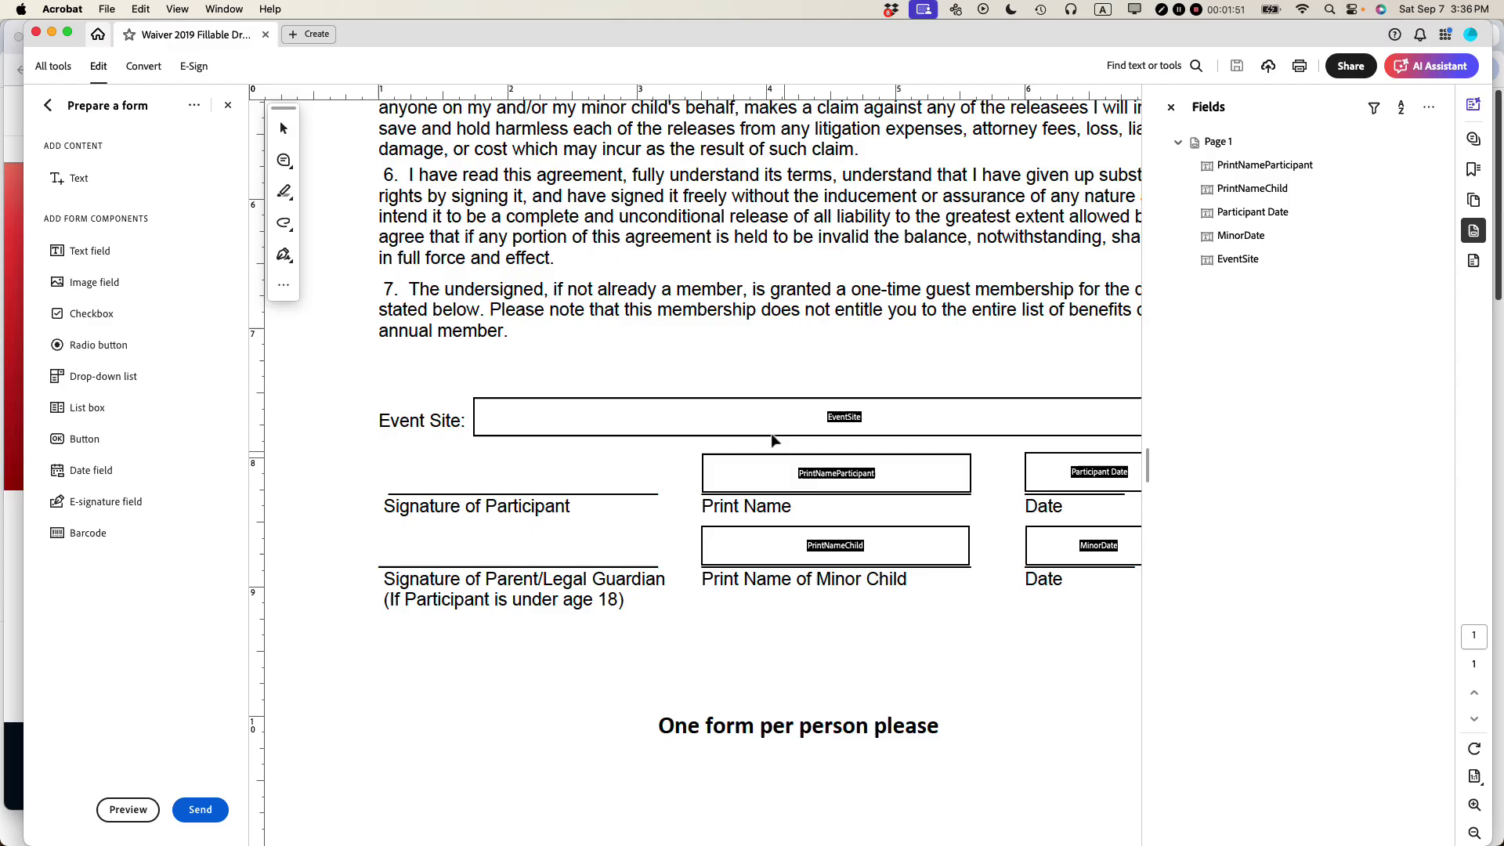
{"action": "left_click", "coordinate": [752, 417]}
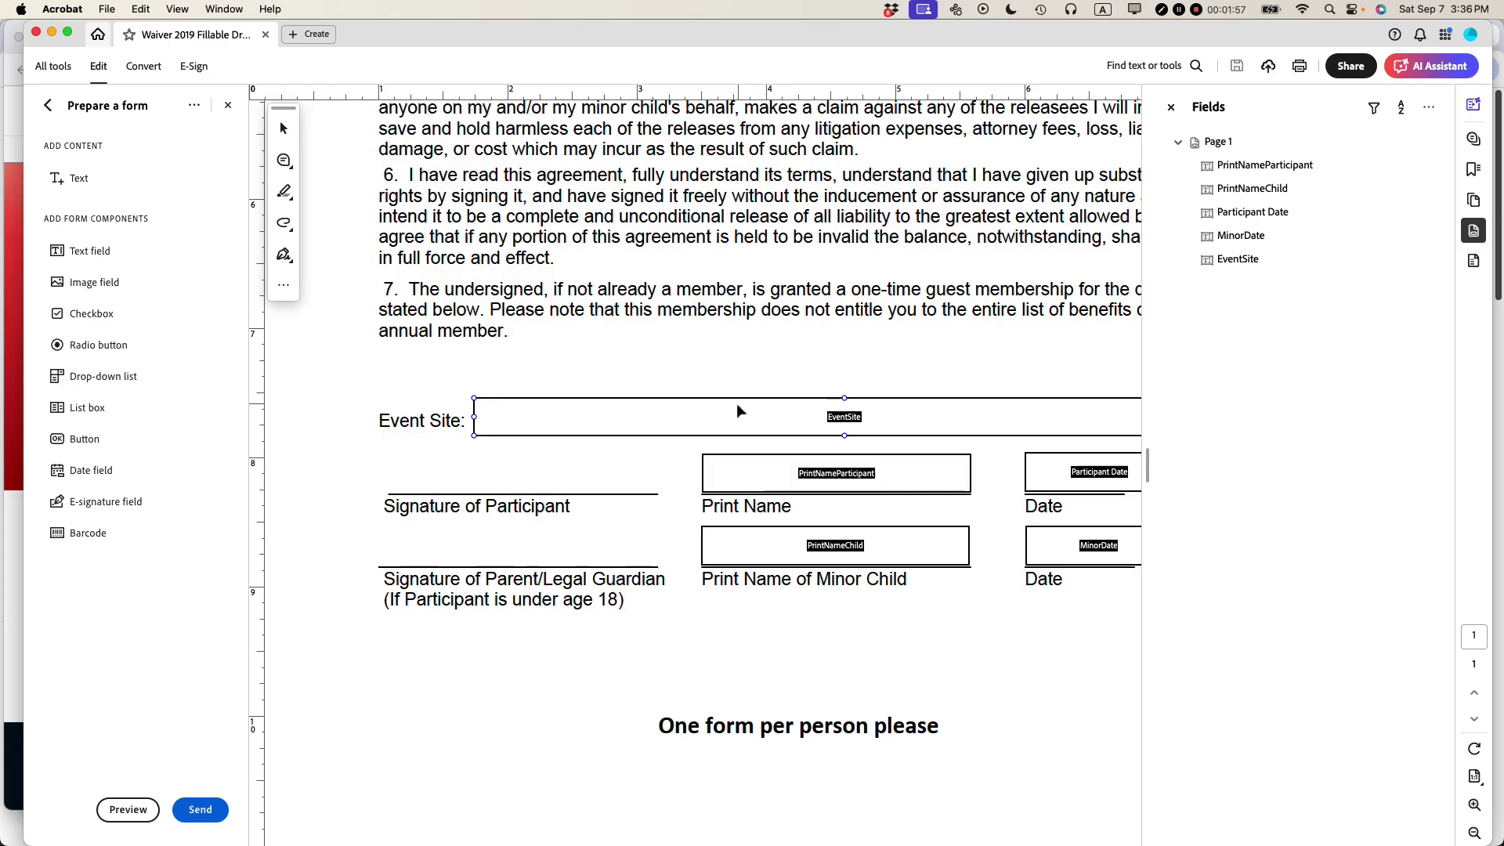
{"action": "left_click", "coordinate": [1097, 470]}
{"action": "left_click_drag", "start_coordinate": [1152, 470], "coordinate": [1306, 467]}
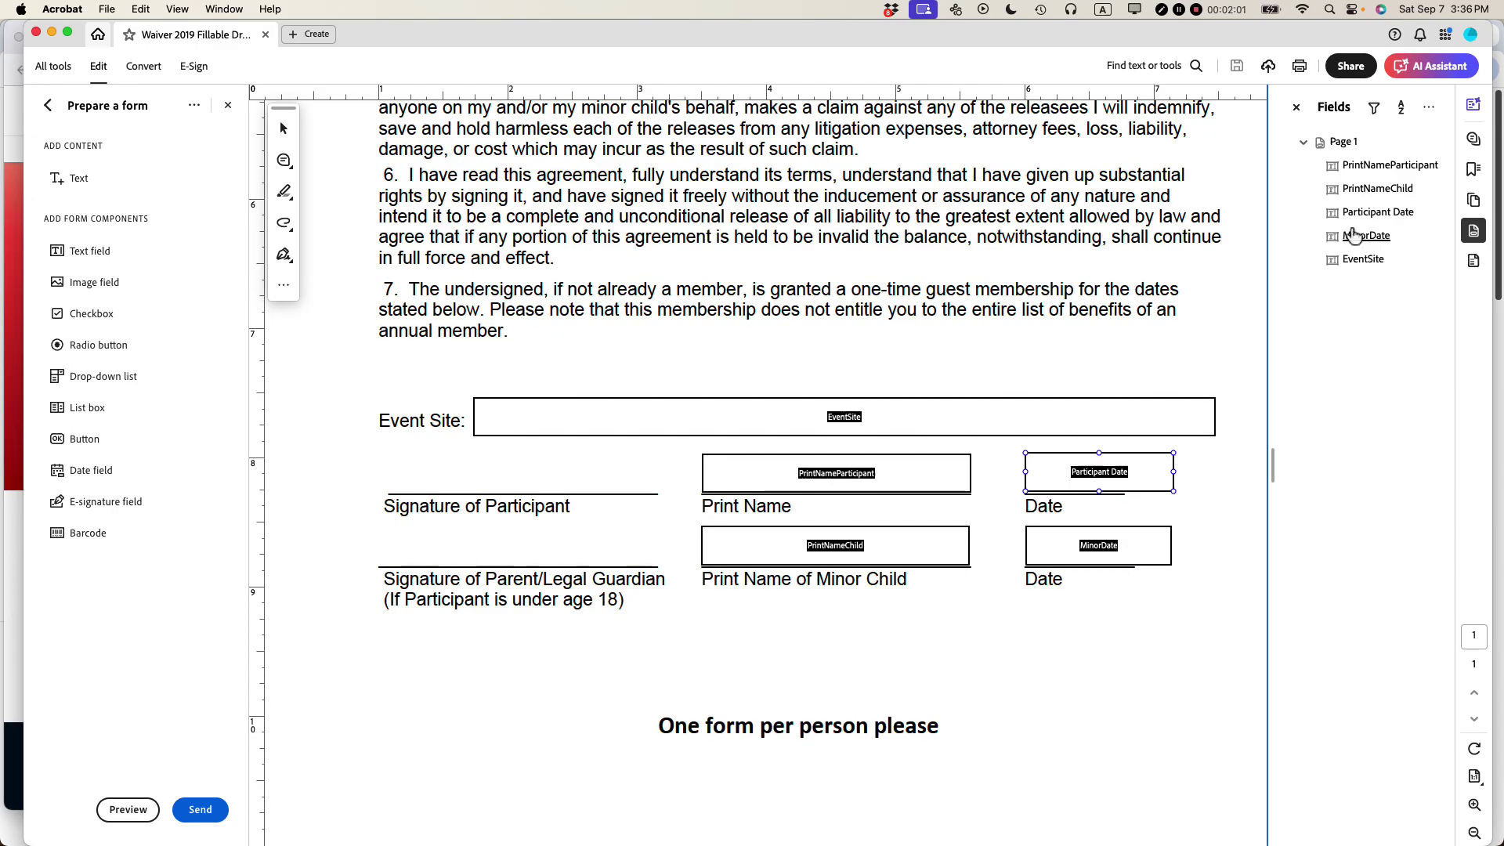
{"action": "left_click", "coordinate": [1360, 167]}
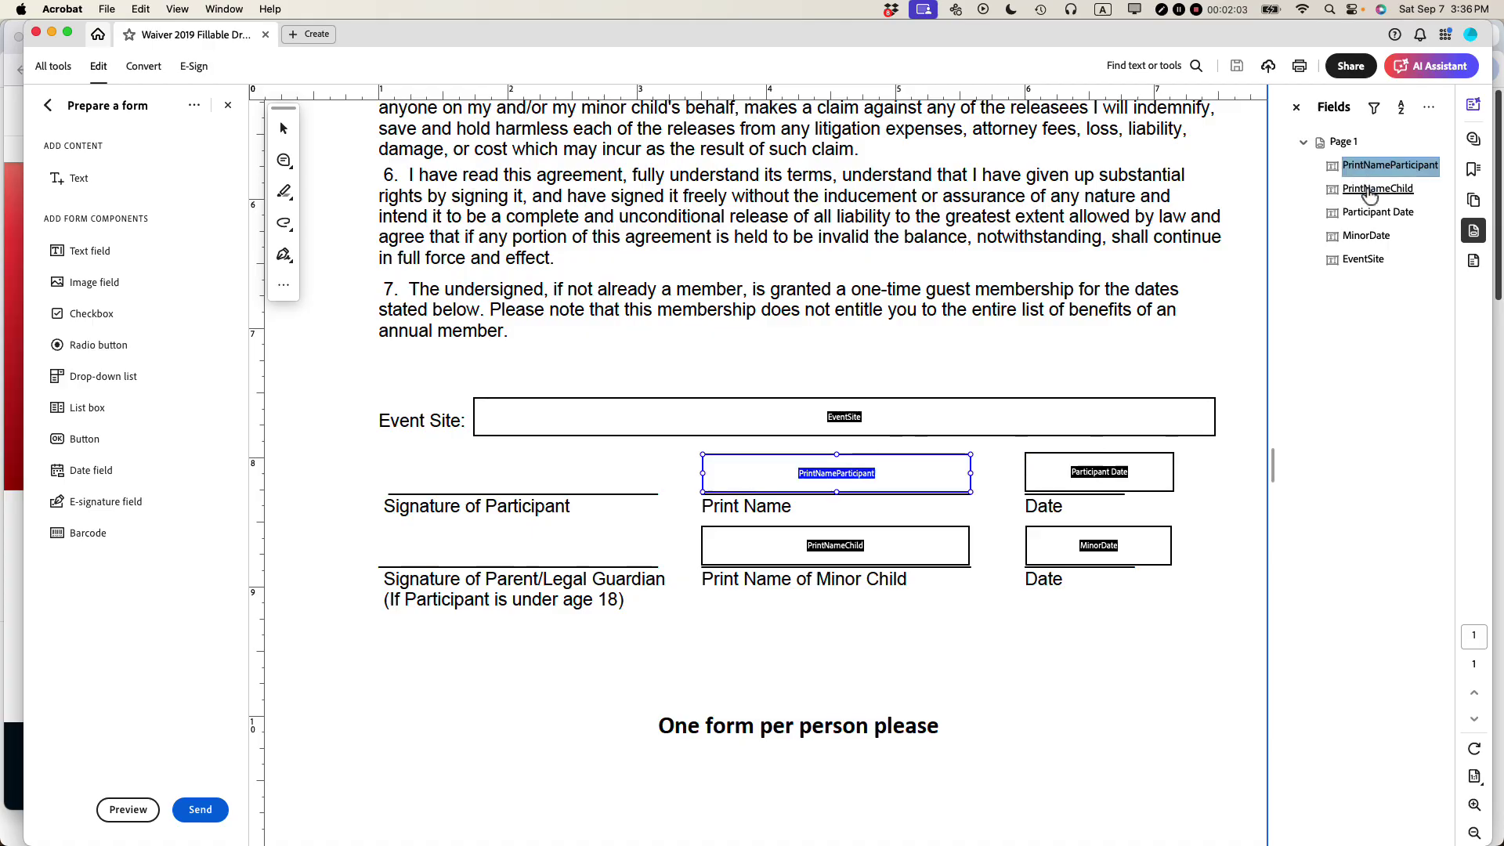
{"action": "left_click", "coordinate": [1368, 190]}
{"action": "left_click", "coordinate": [1370, 223]}
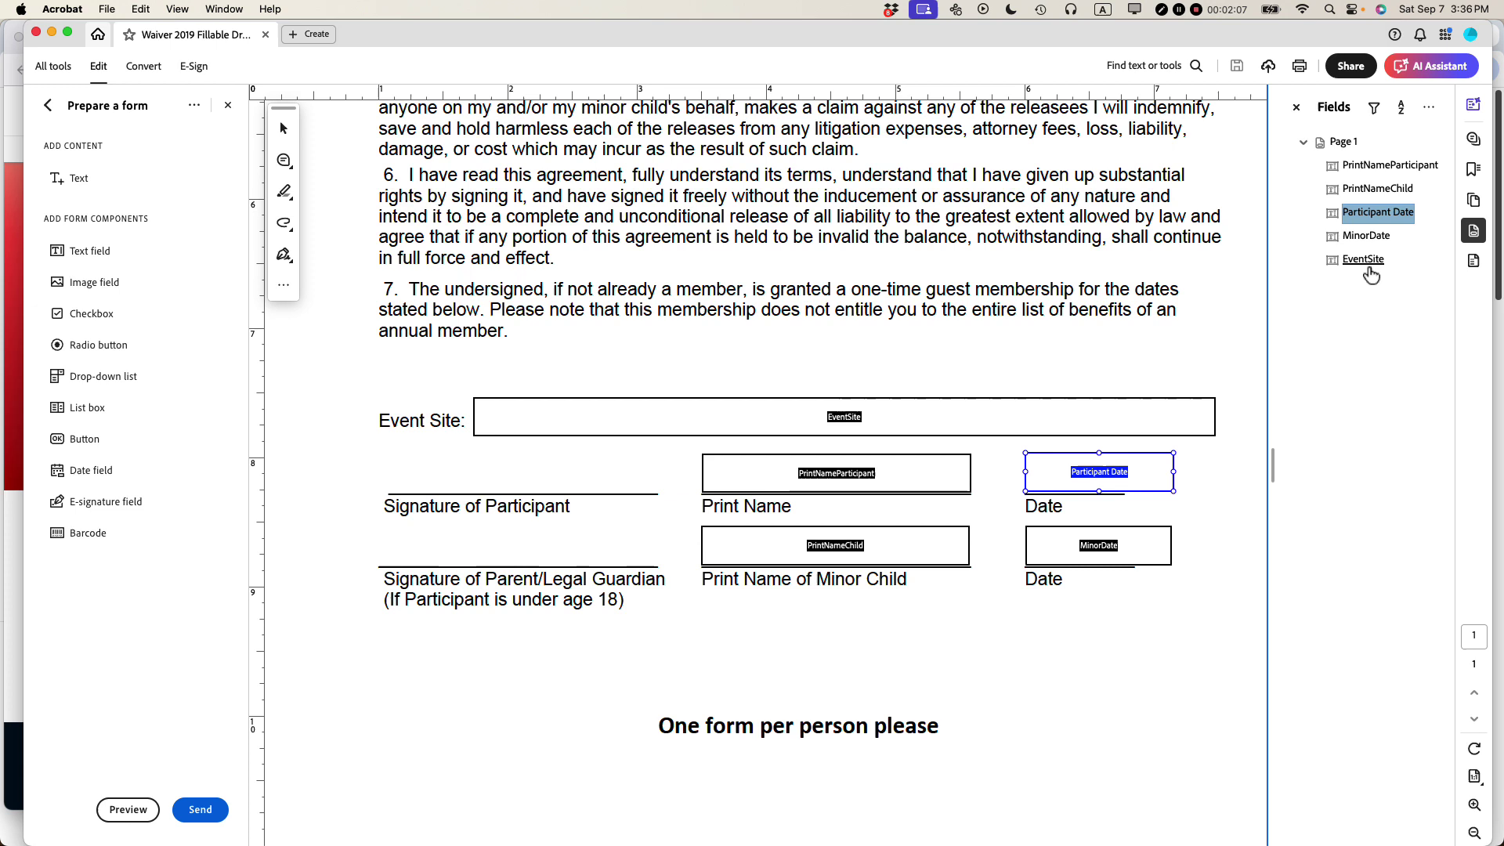
{"action": "mouse_move", "coordinate": [1364, 262]}
{"action": "left_mouse_down"}
{"action": "mouse_move", "coordinate": [1353, 158]}
{"action": "mouse_move", "coordinate": [1378, 161]}
{"action": "mouse_move", "coordinate": [1359, 156]}
{"action": "mouse_move", "coordinate": [1355, 274]}
{"action": "left_mouse_up"}
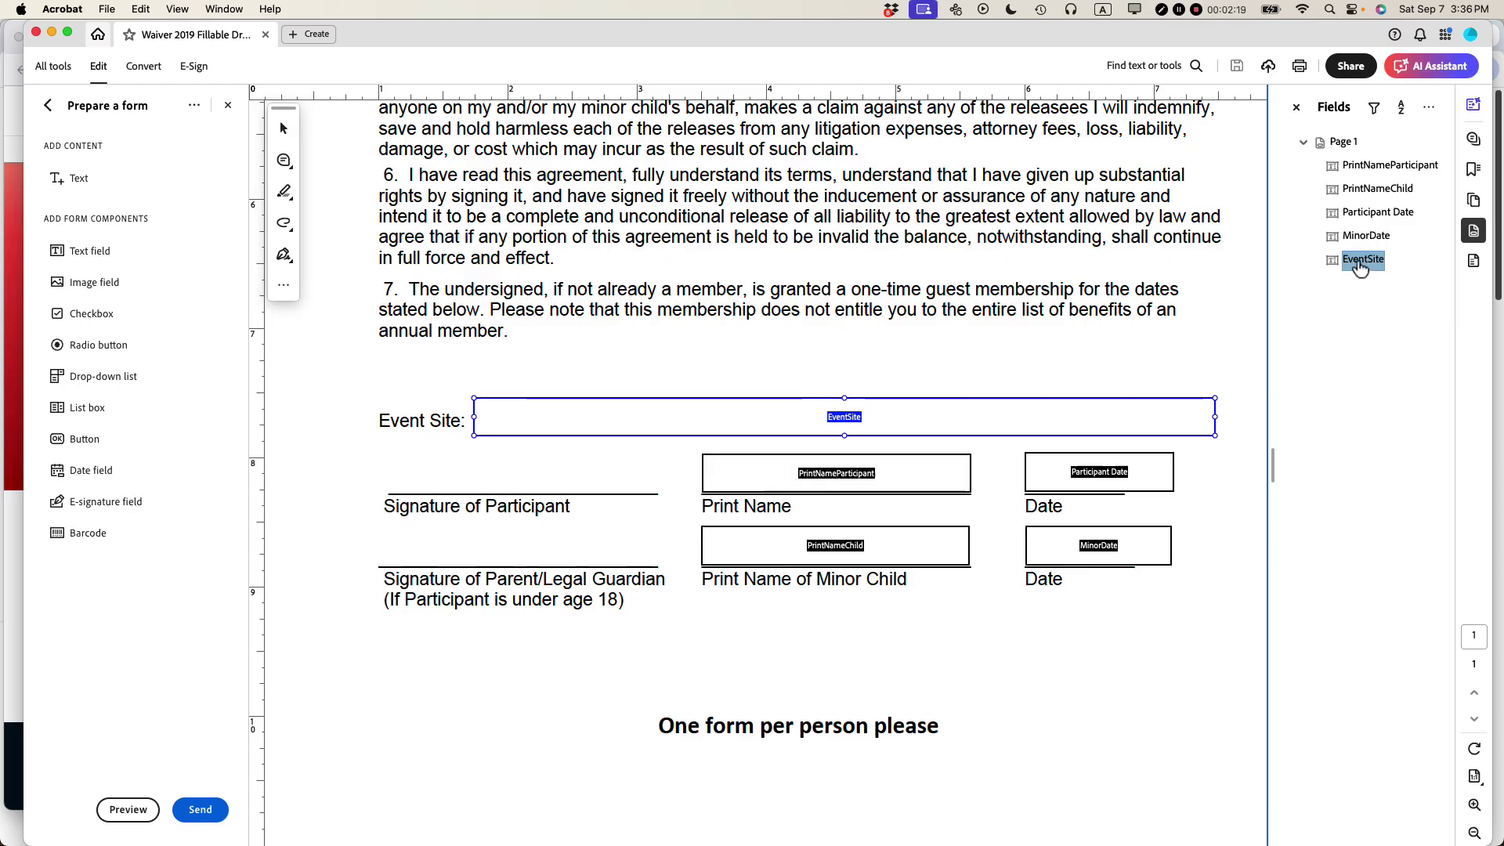
Give the EventSite field Times Roman 12 pt in its Text Field Properties.
{"action": "right_click", "coordinate": [1359, 267]}
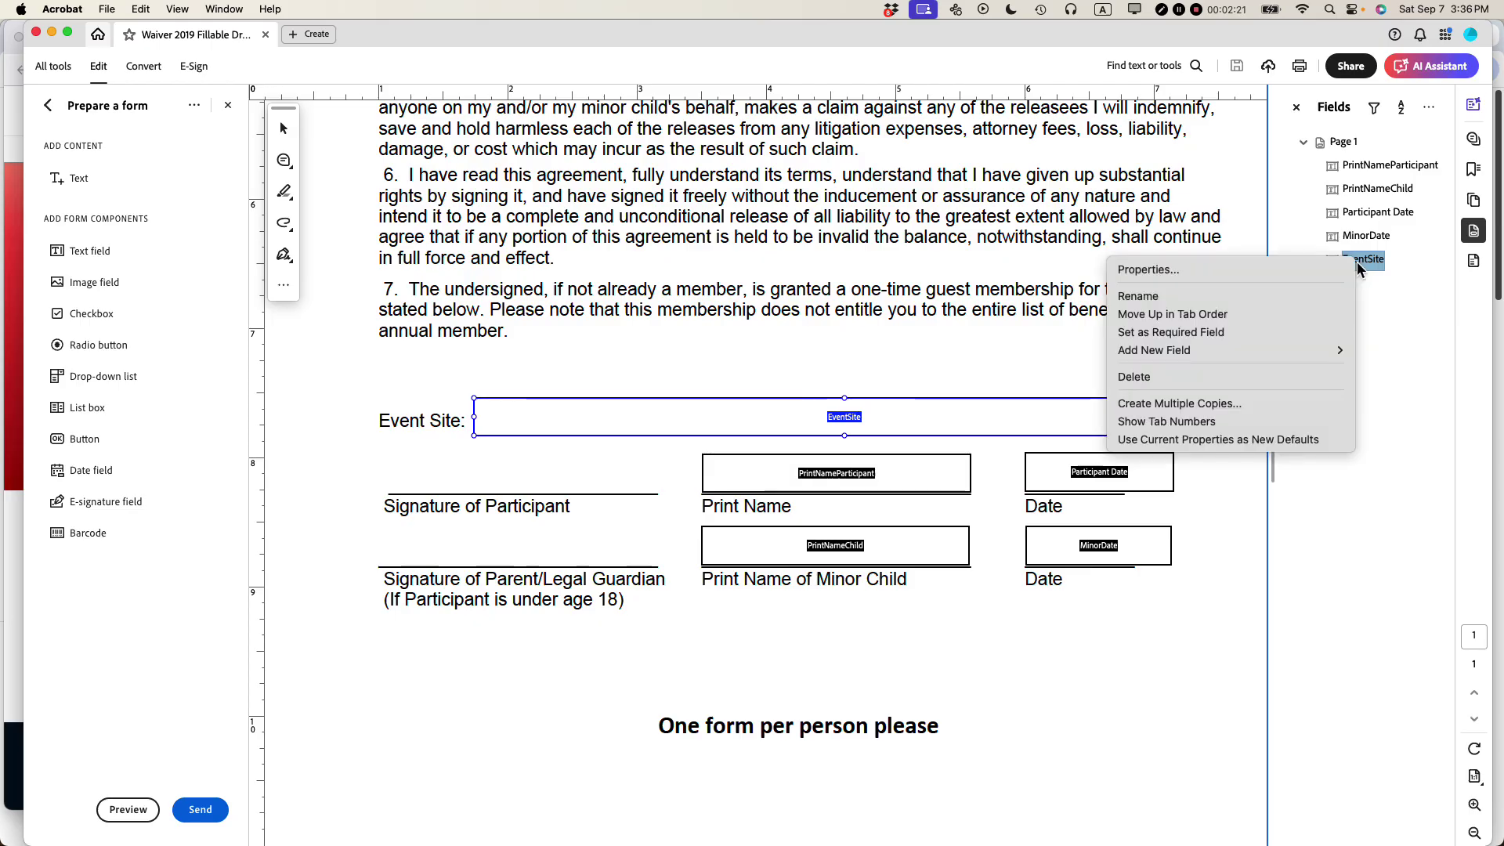
{"action": "left_click", "coordinate": [1158, 272]}
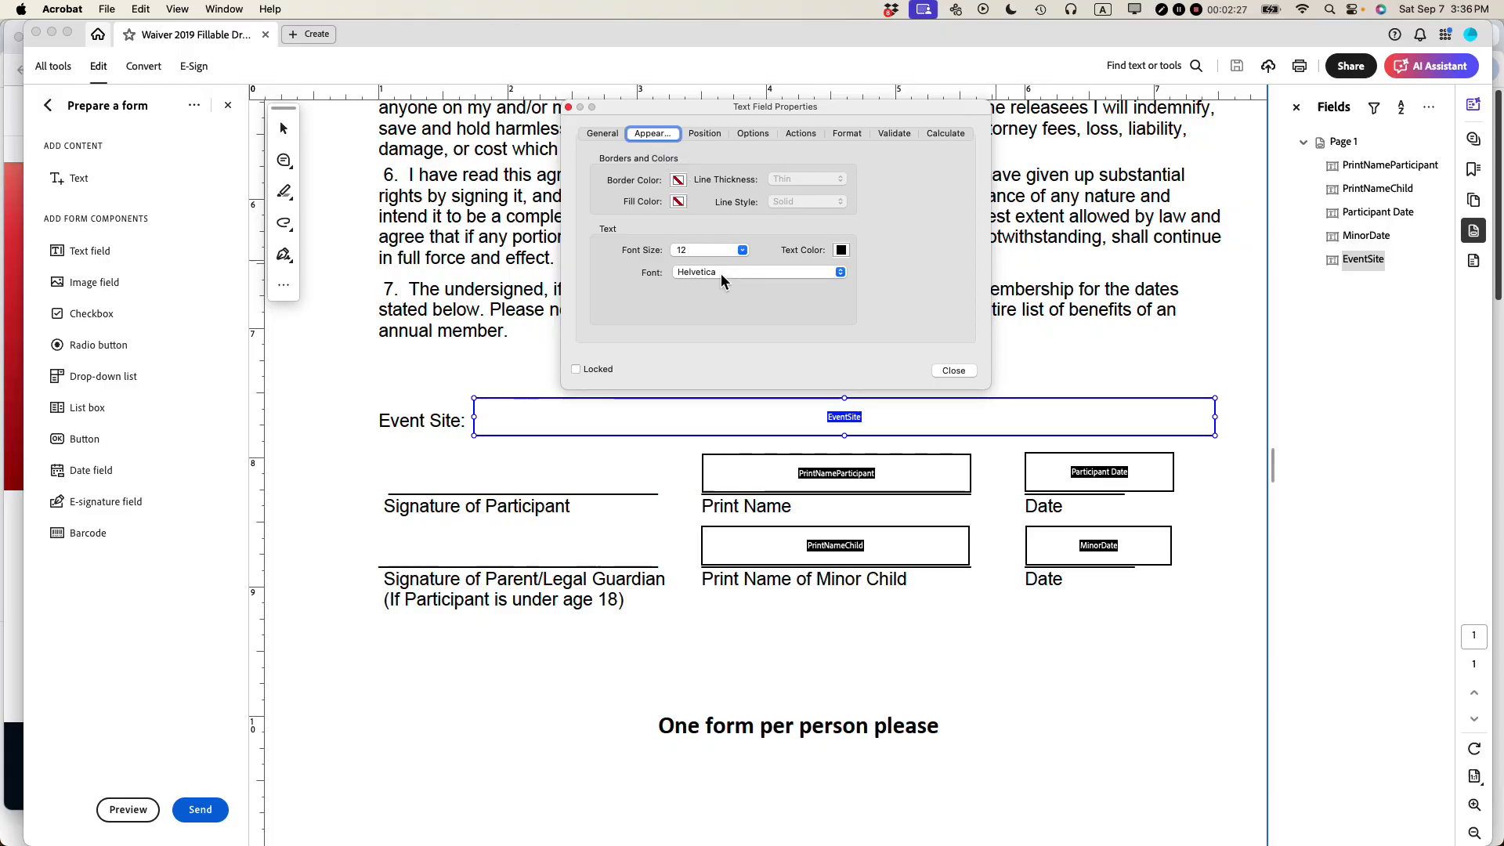
{"action": "left_click", "coordinate": [839, 272]}
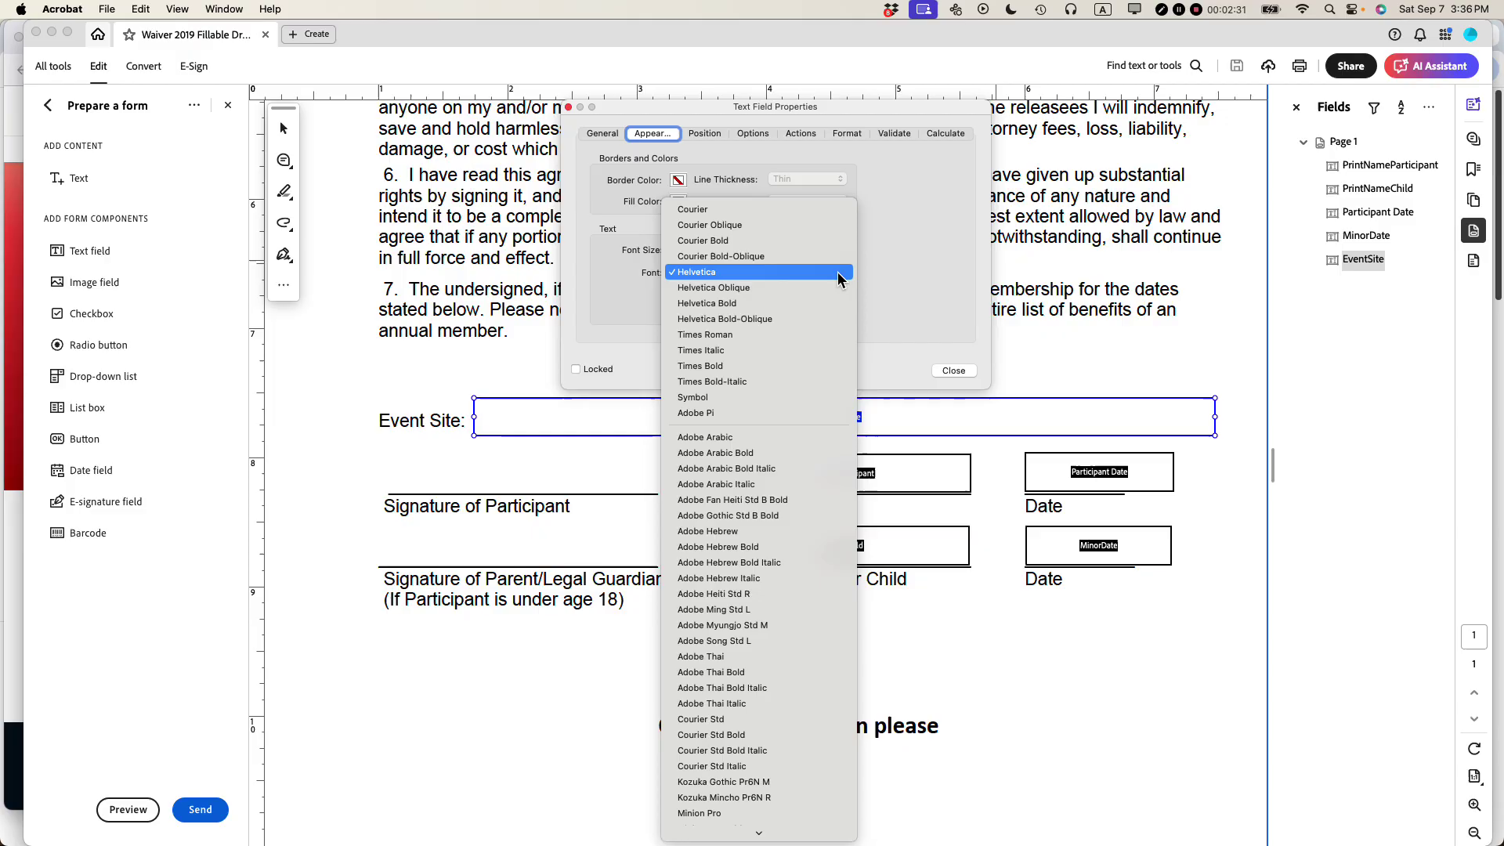
{"action": "left_click", "coordinate": [747, 335]}
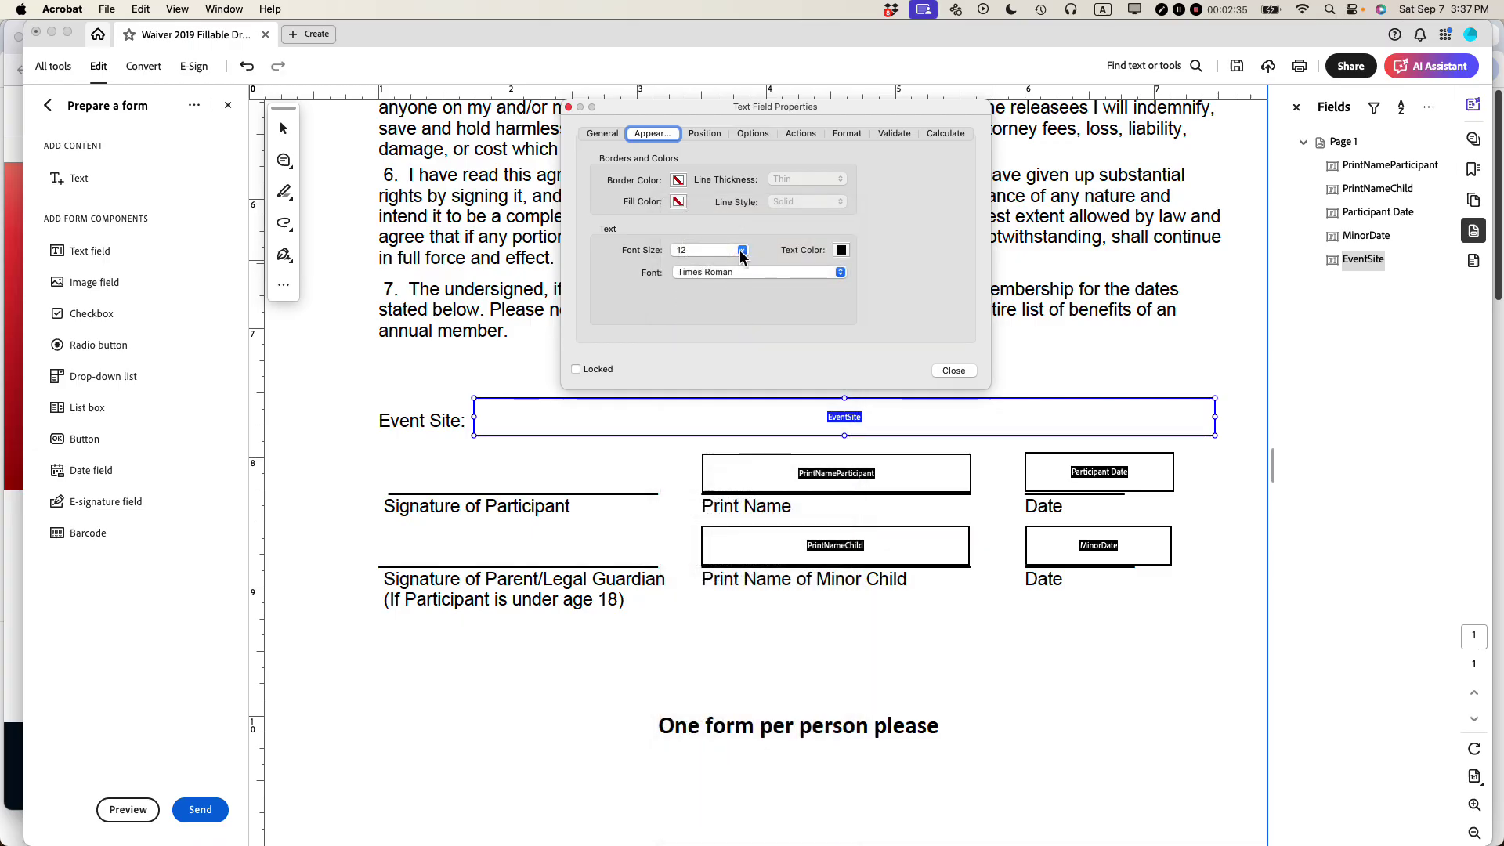
{"action": "left_click", "coordinate": [569, 107]}
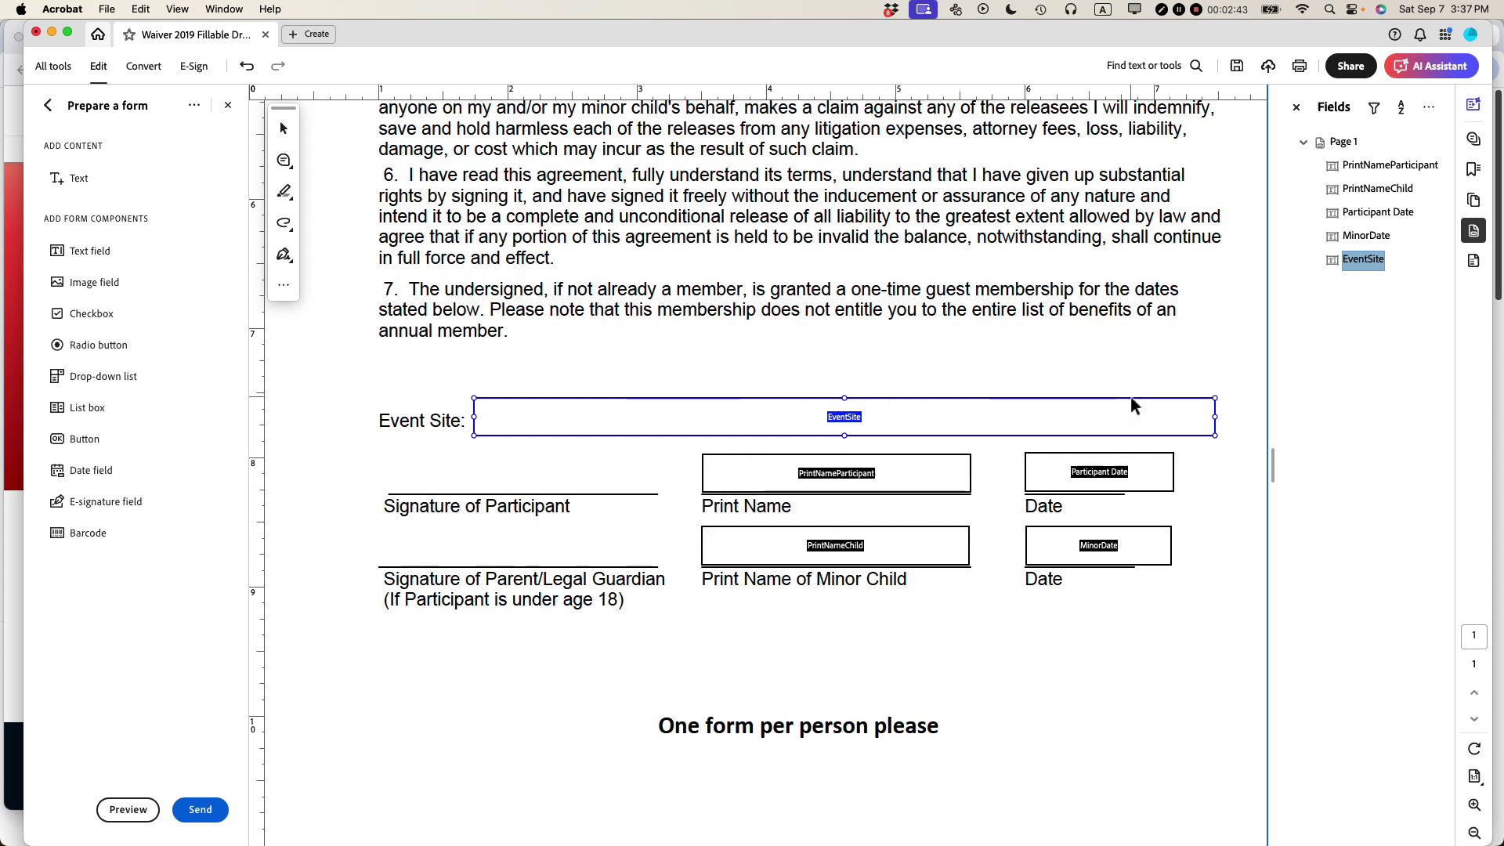
Select all five fields from PrintNameParticipant to EventSite and open their shared Properties.
{"action": "left_click", "coordinate": [1363, 166]}
{"action": "key", "text": "shift+Down"}
{"action": "key", "text": "shift+Down"}
{"action": "key", "text": "shift+Down"}
{"action": "key", "text": "shift+Down"}
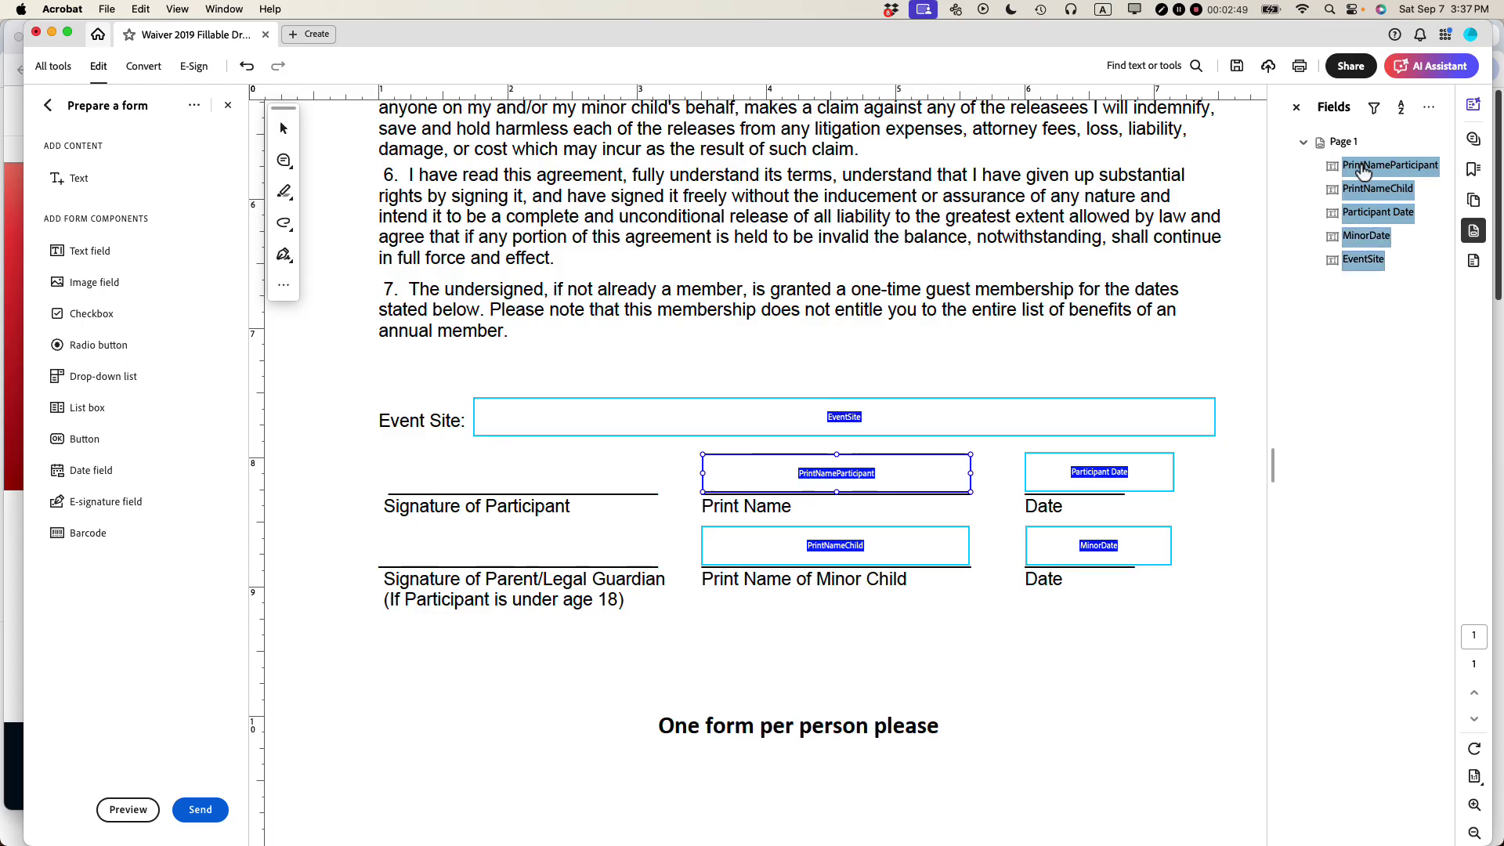
{"action": "right_click", "coordinate": [1371, 171]}
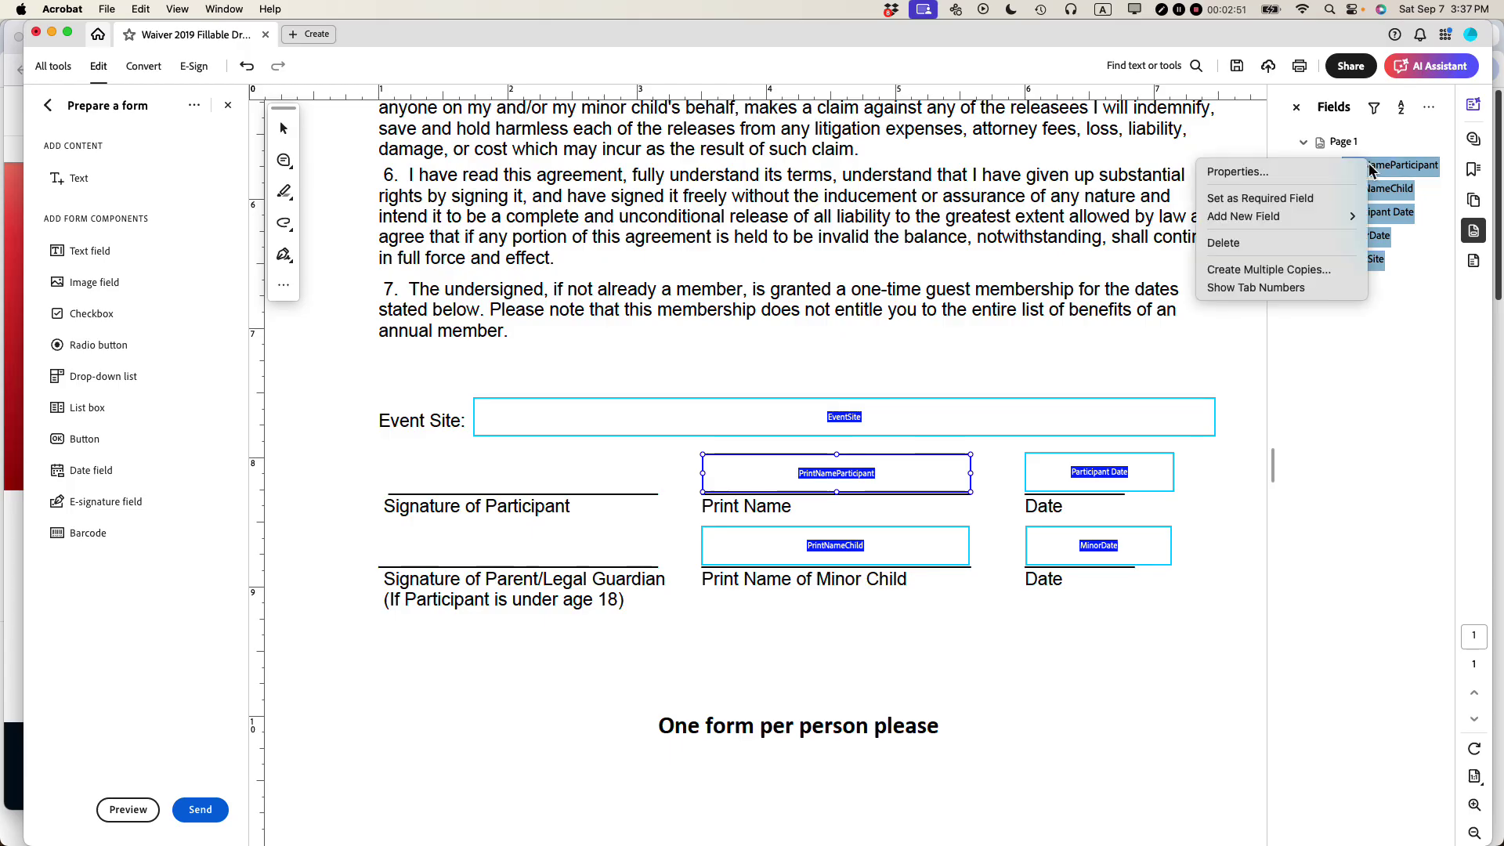
{"action": "left_click", "coordinate": [1261, 171]}
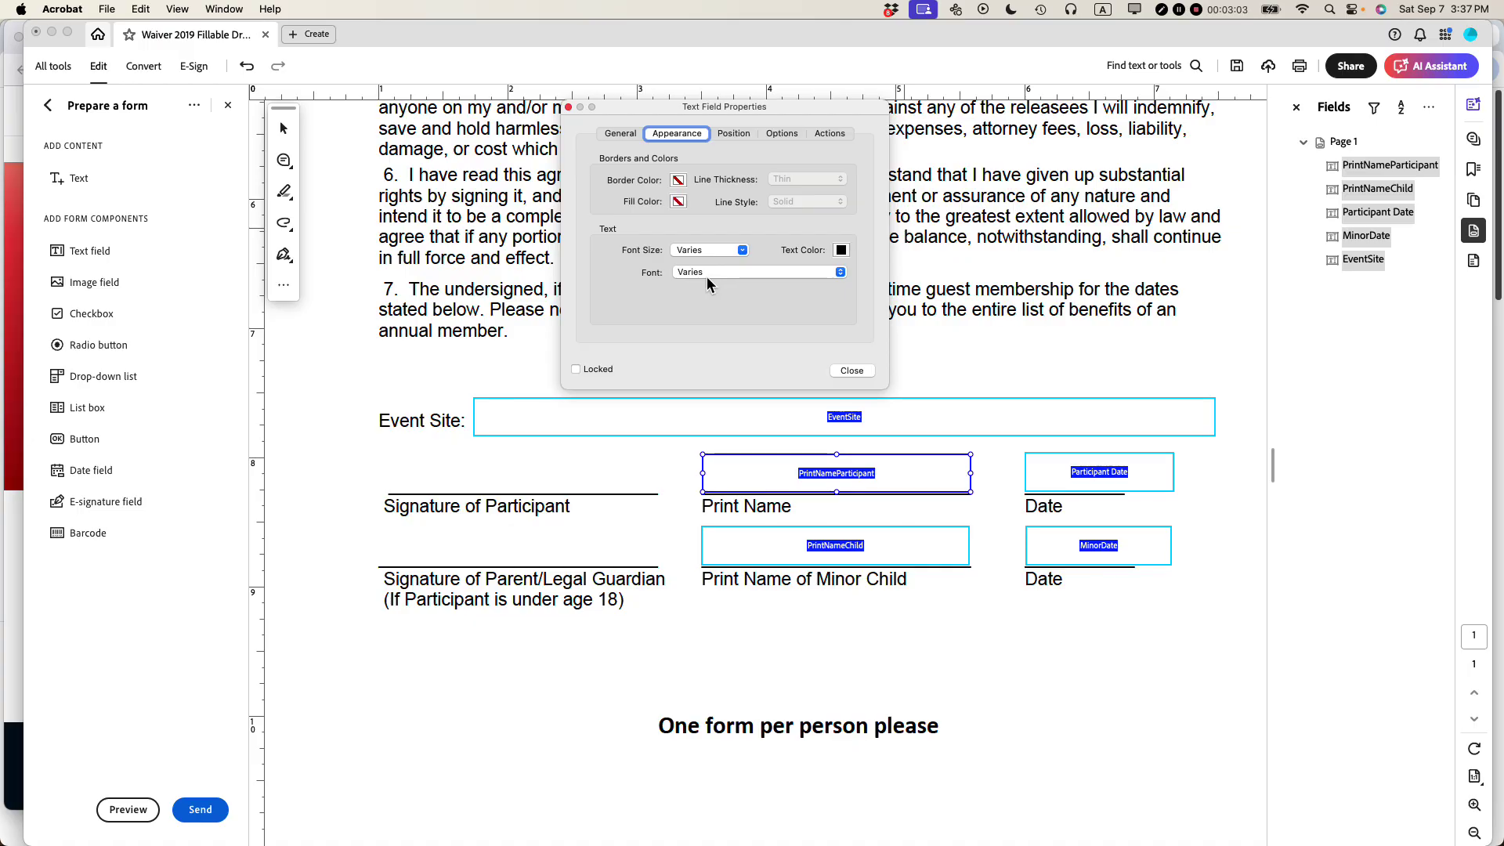
Set the font for all five selected fields to Times New Roman, leaving size unchanged.
{"action": "left_click", "coordinate": [742, 250]}
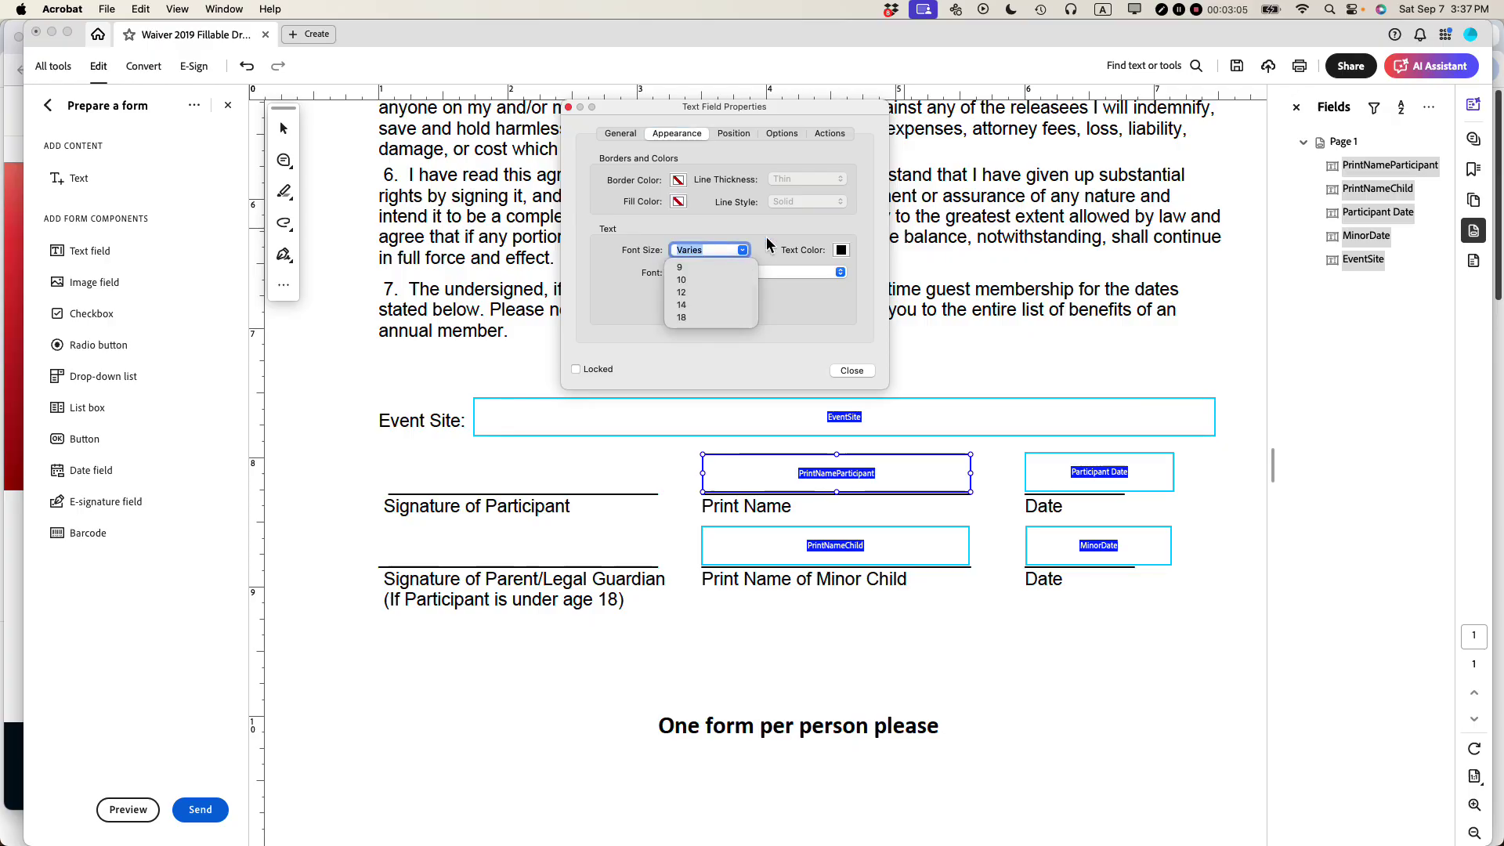
{"action": "left_click", "coordinate": [766, 237]}
{"action": "left_click", "coordinate": [840, 271]}
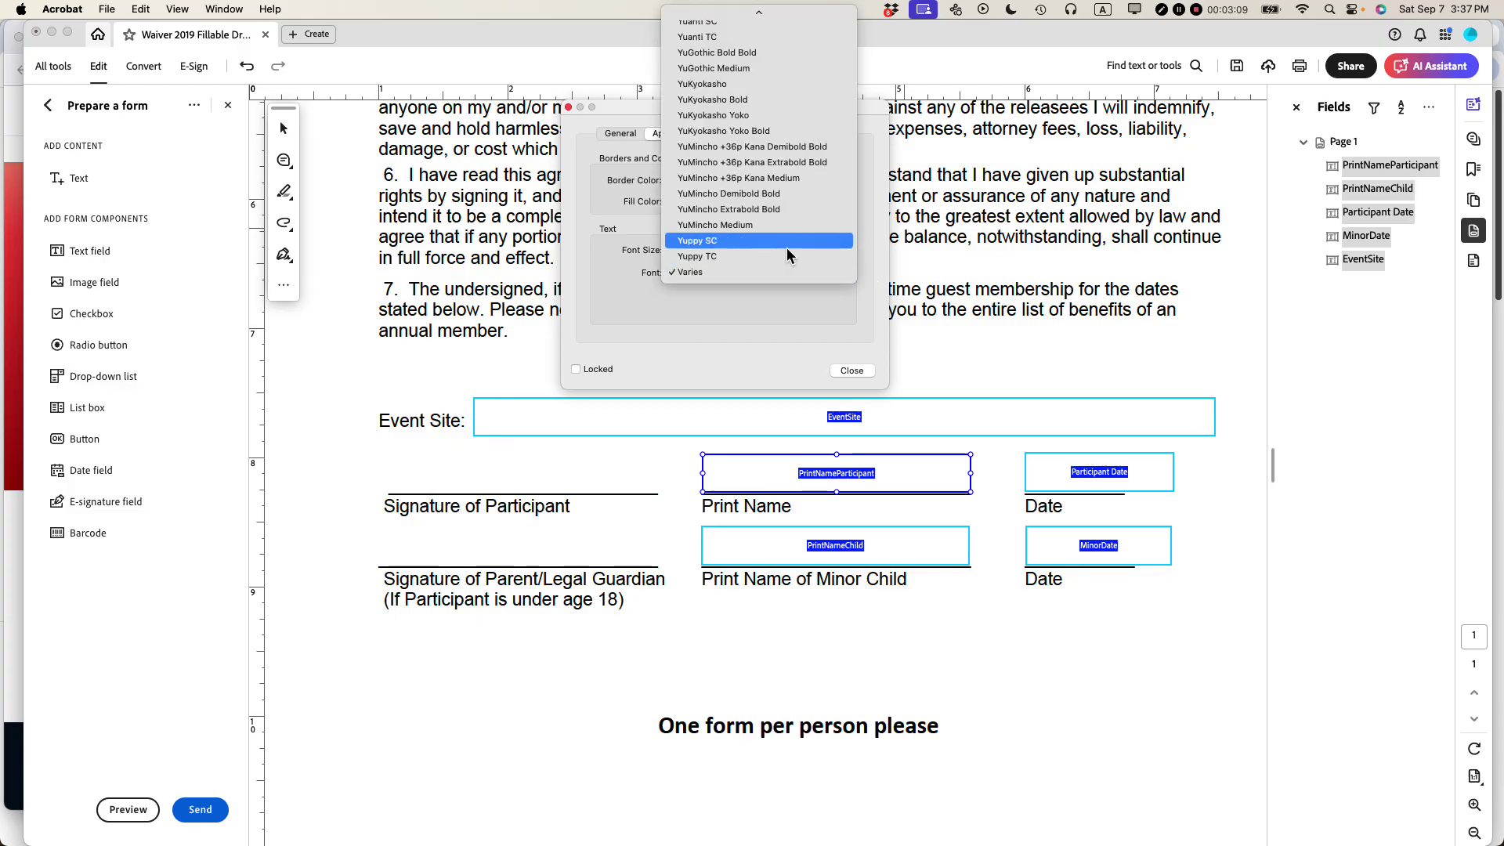
{"action": "scroll", "coordinate": [786, 248], "scroll_direction": "up", "scroll_amount": 2}
{"action": "scroll", "coordinate": [786, 247], "scroll_direction": "up", "scroll_amount": 15}
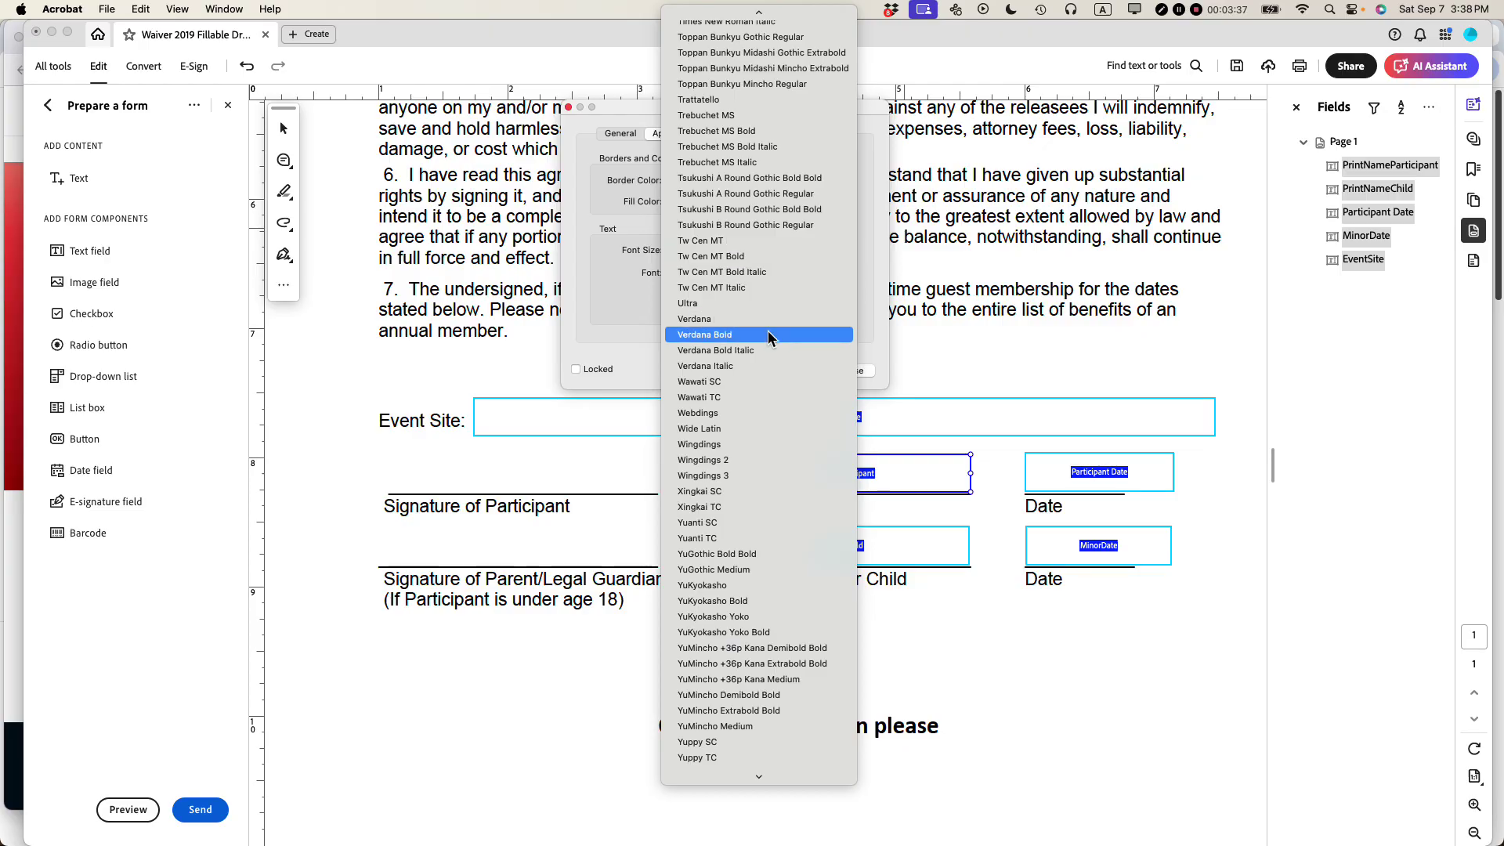
{"action": "scroll", "coordinate": [768, 331], "scroll_direction": "up", "scroll_amount": 3}
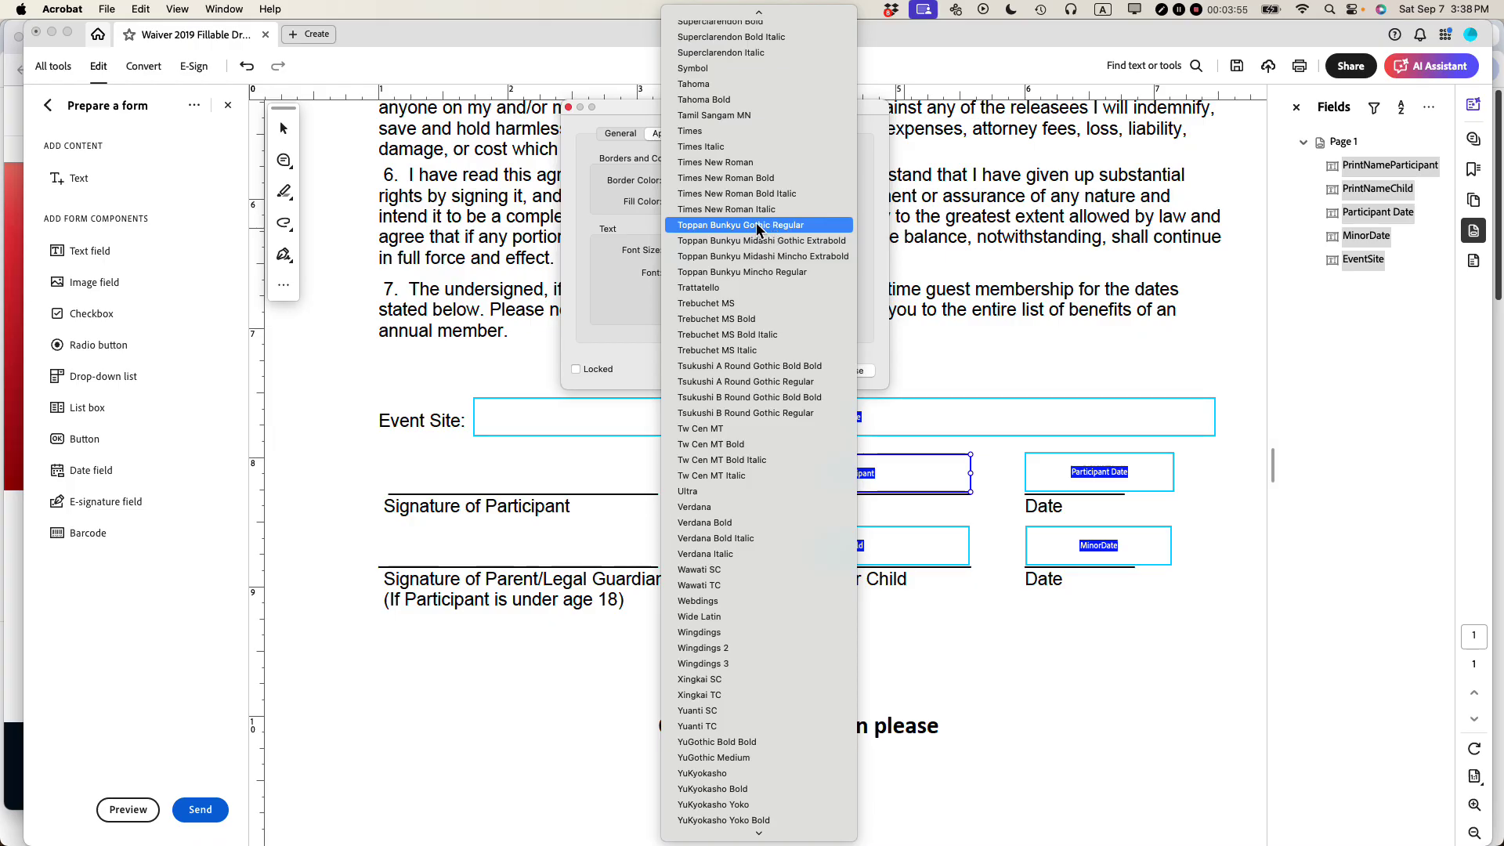
{"action": "left_click", "coordinate": [721, 162]}
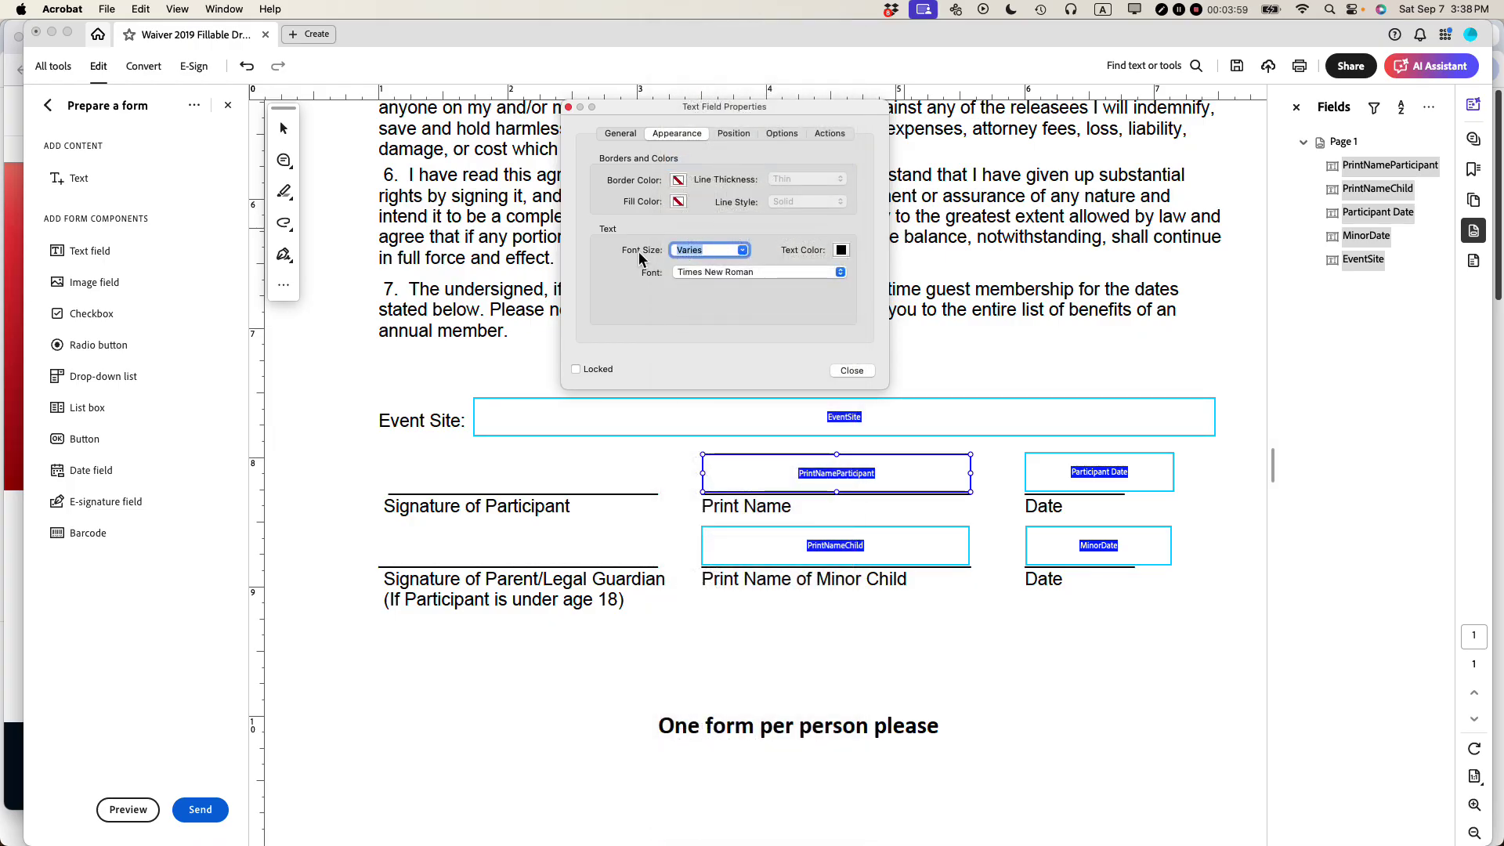
Set the five fields' font size to 12 and close Text Field Properties.
{"action": "left_click", "coordinate": [742, 250]}
{"action": "left_click", "coordinate": [685, 292]}
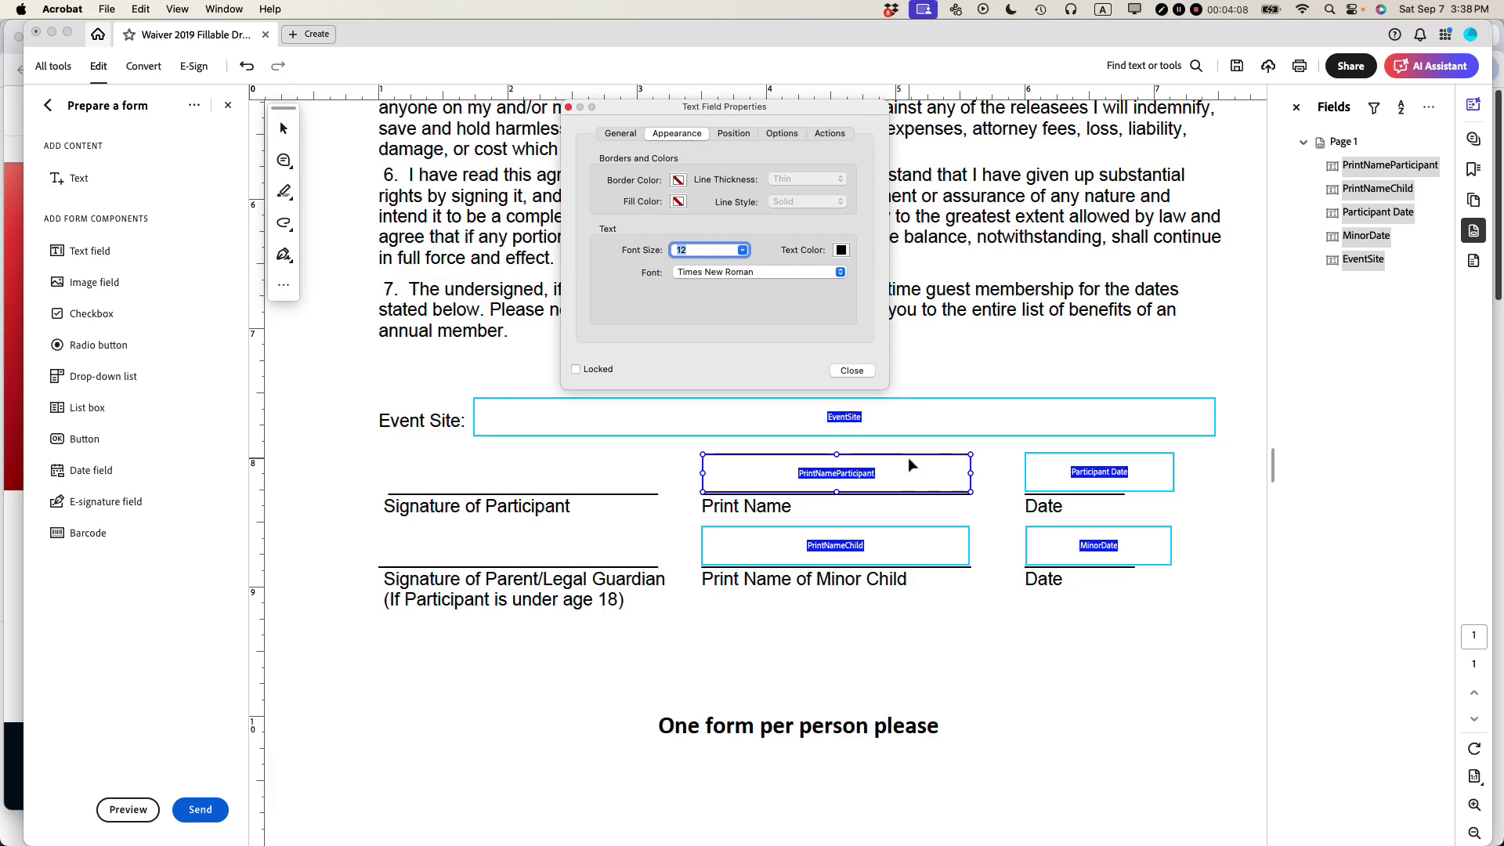
{"action": "left_click", "coordinate": [850, 371]}
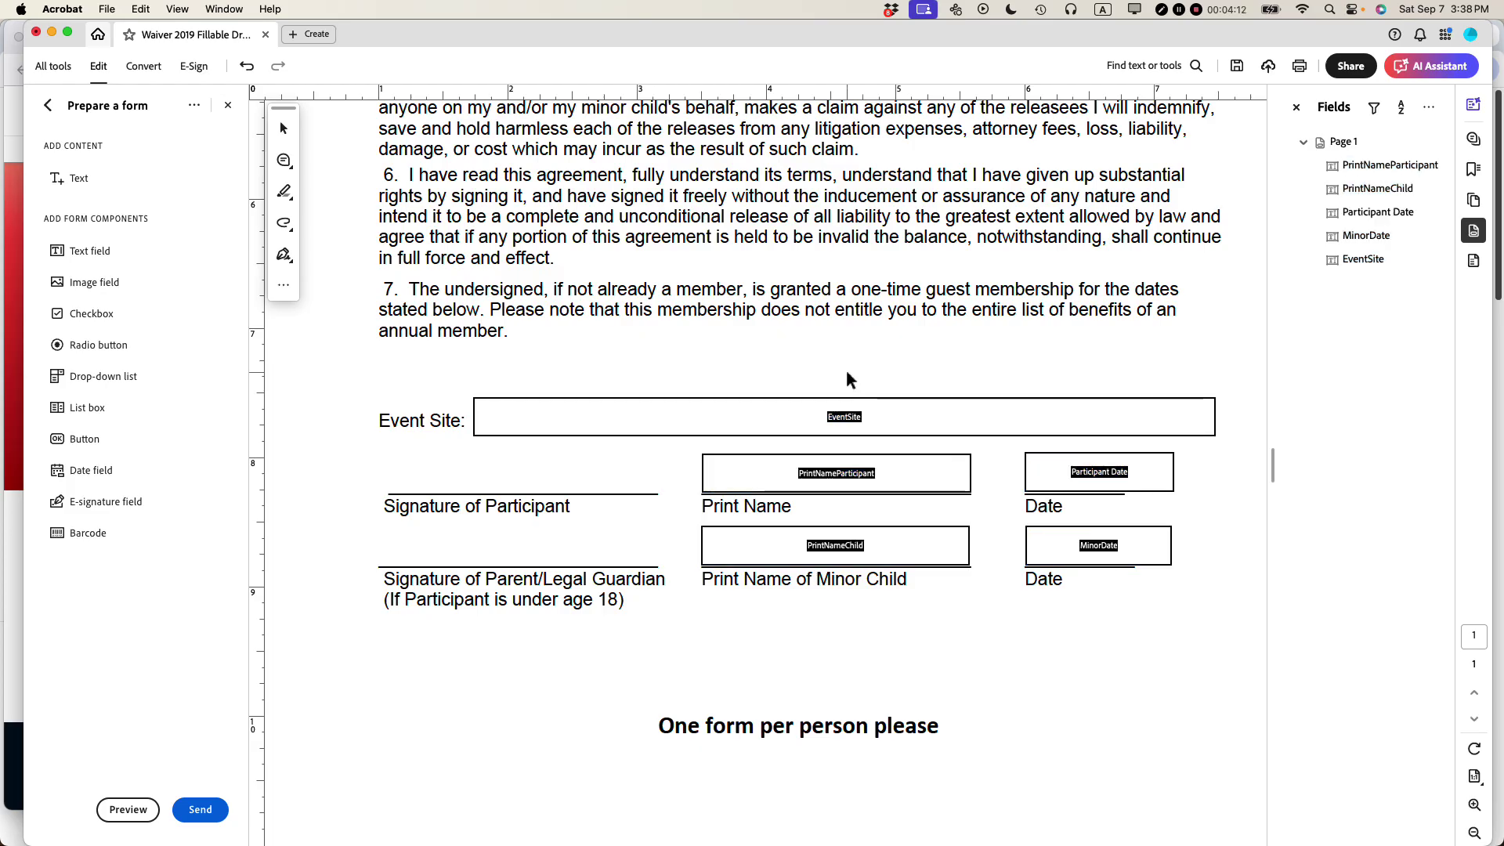
Save and close the new fonts waiver, then return to Finder.
{"action": "key", "text": "super+s"}
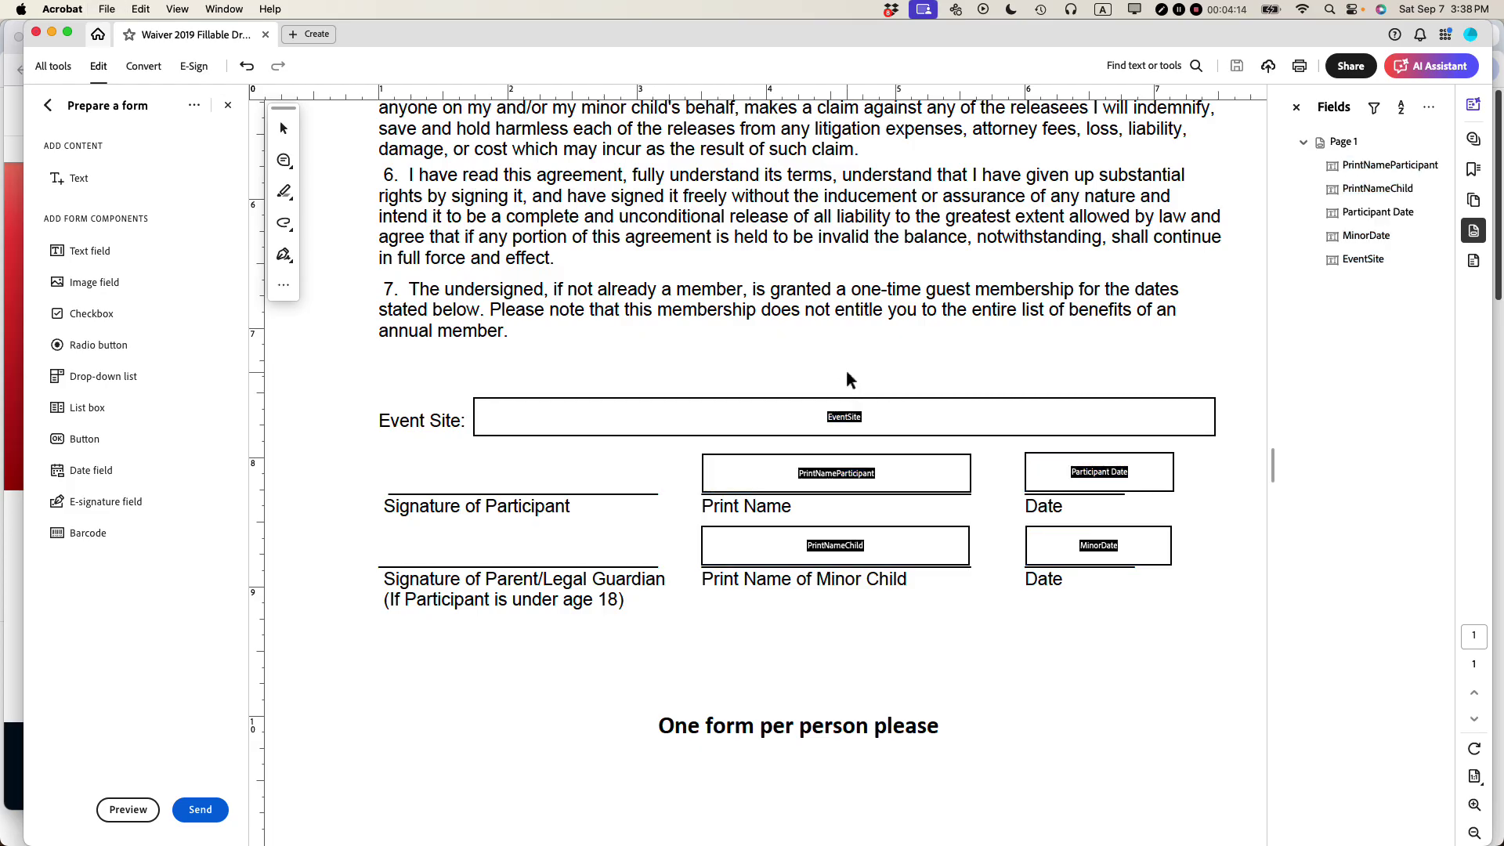
{"action": "key", "text": "super+w"}
{"action": "key", "text": "super+Tab"}
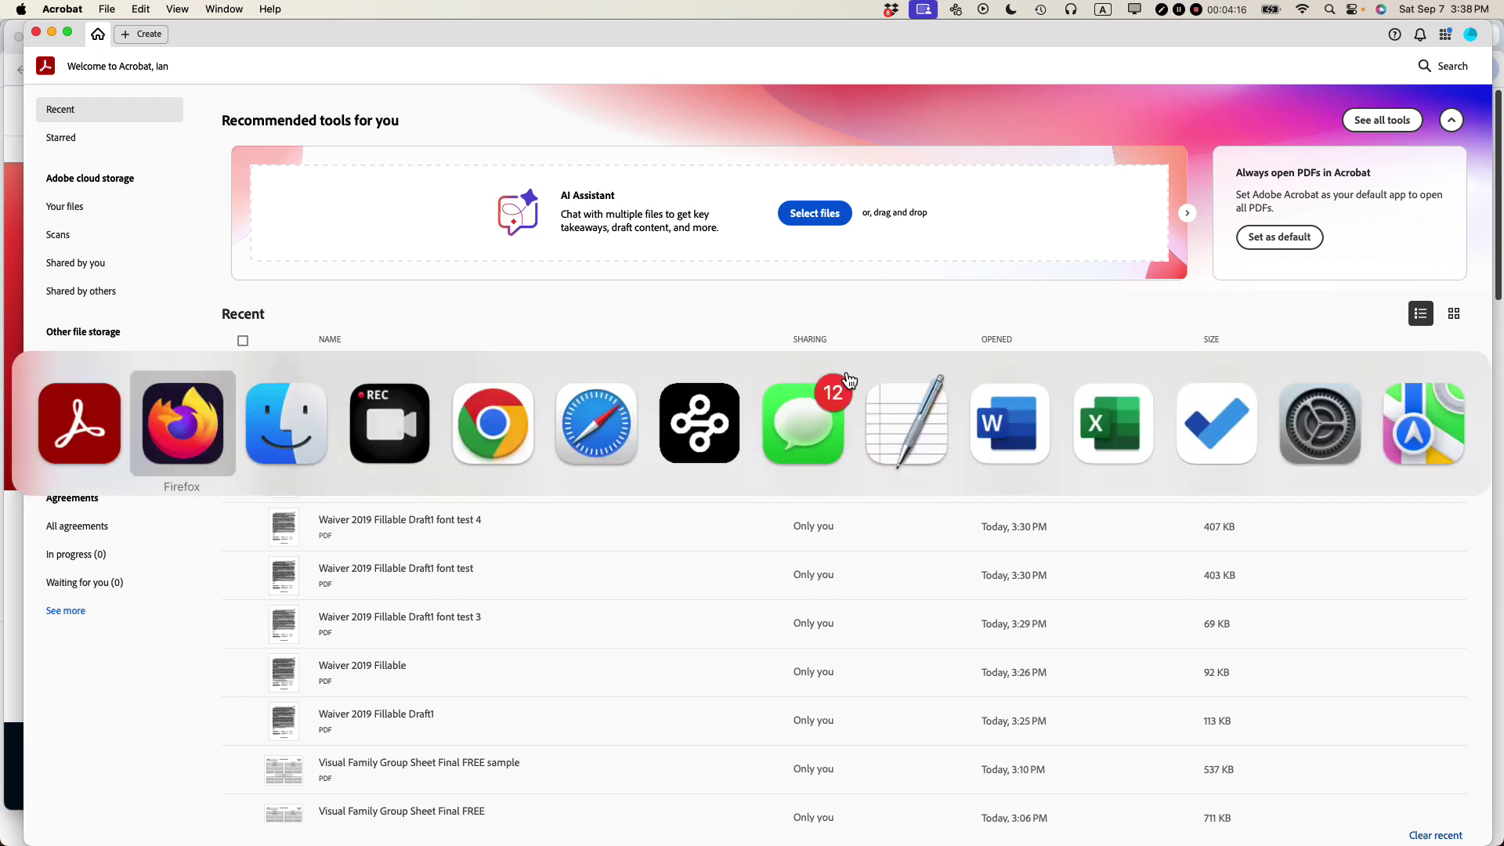
{"action": "key", "text": "super+Tab"}
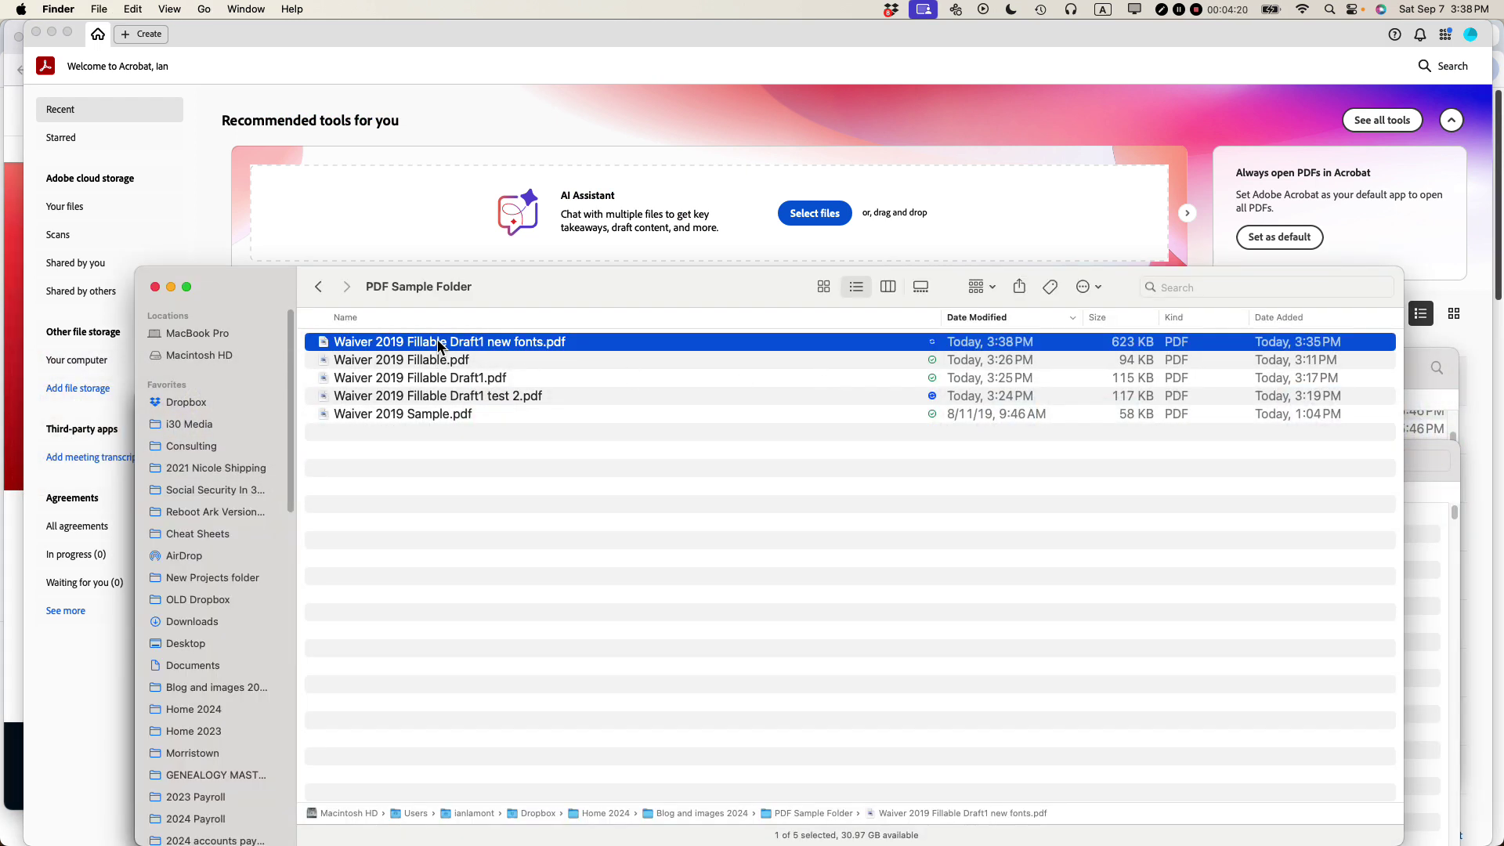
Duplicate the waiver as 'Waiver 2019 Fillable Draft1 new fonts test3.pdf' and bring up its options.
{"action": "key", "text": "super+d"}
{"action": "key", "text": "Return"}
{"action": "key", "text": "Right"}
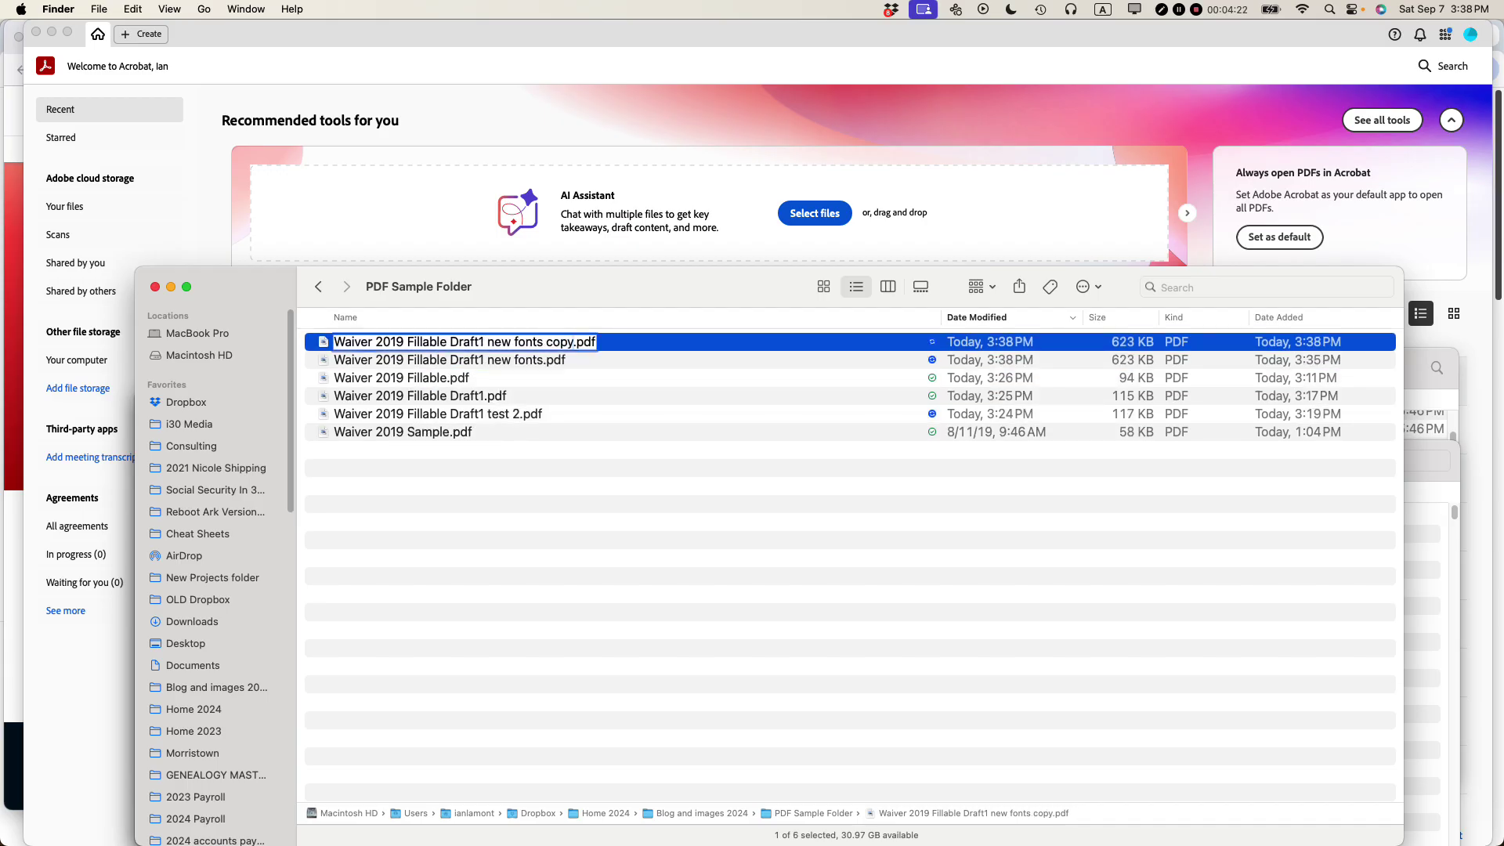
{"action": "key", "text": "shift+Left"}
{"action": "key", "text": "shift+Left"}
{"action": "key", "text": "shift+Left"}
{"action": "key", "text": "shift+Left"}
{"action": "type", "text": "test3"}
{"action": "key", "text": "Return"}
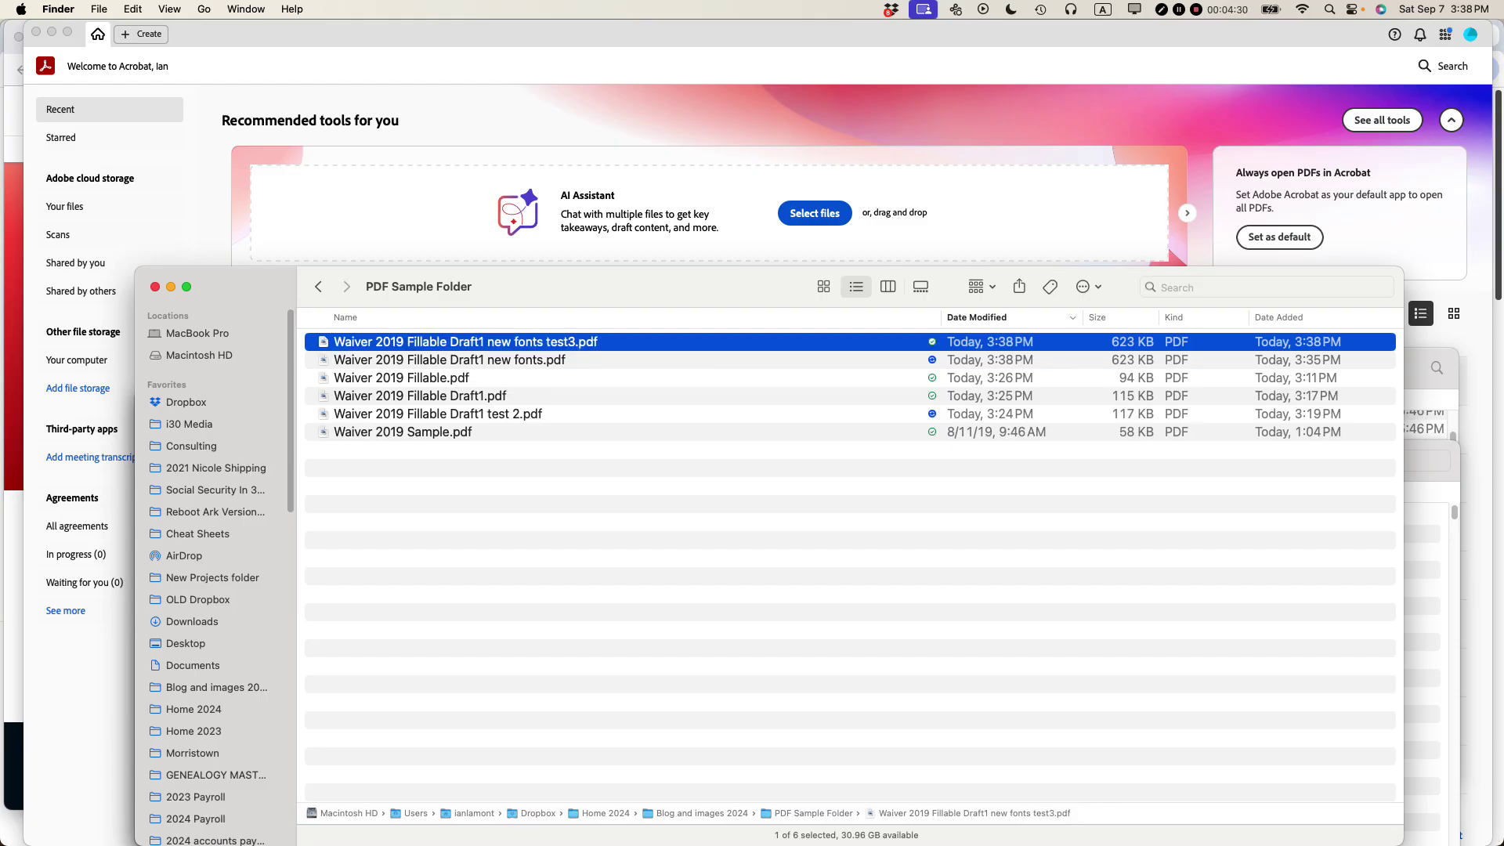
{"action": "right_click", "coordinate": [412, 350]}
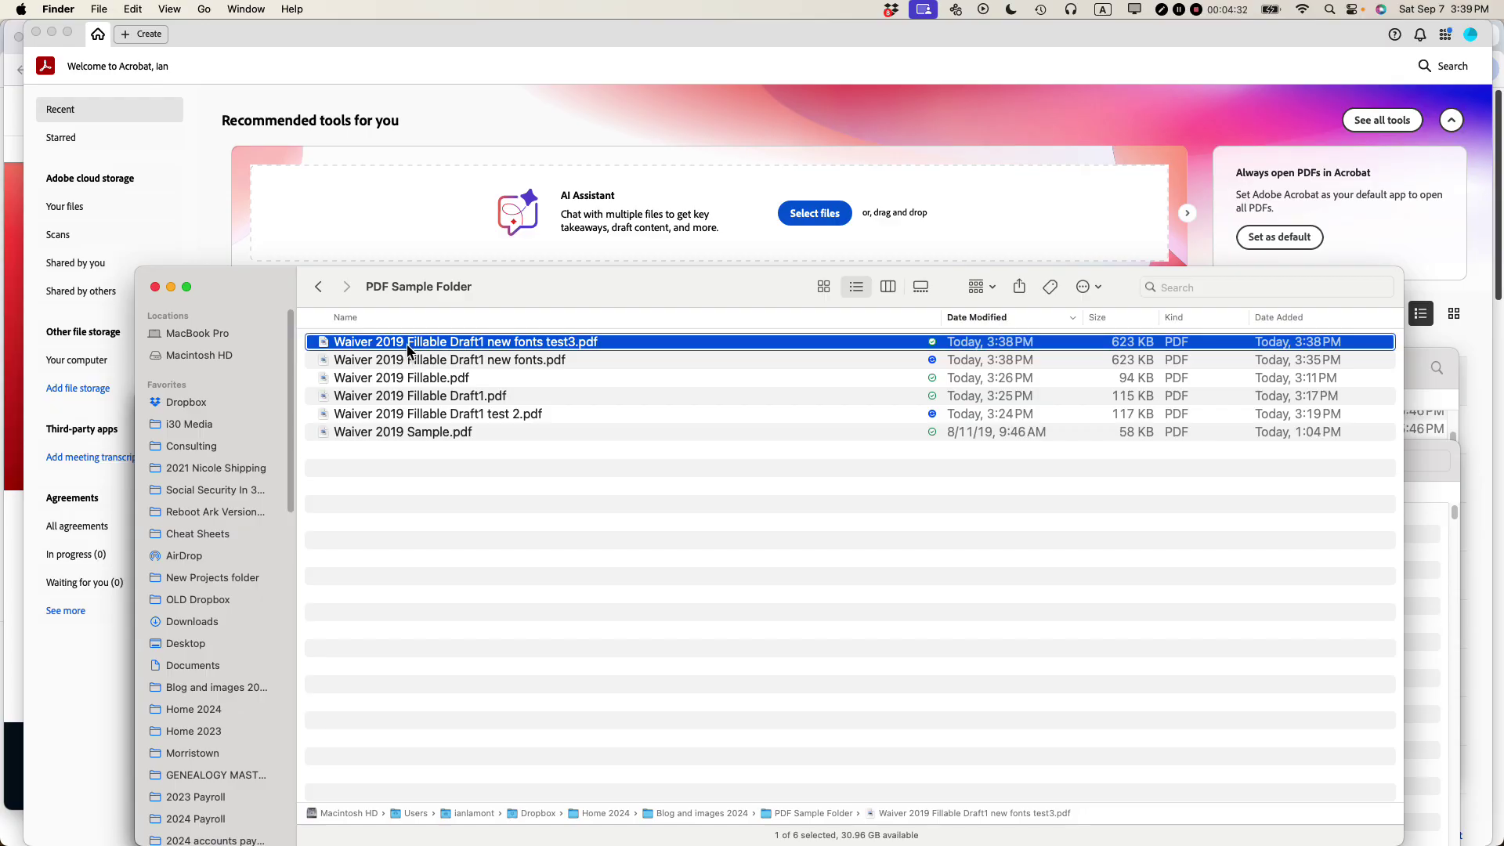
Open the test3 copy in Adobe Acrobat and zoom in on the signature area.
{"action": "mouse_move", "coordinate": [439, 371]}
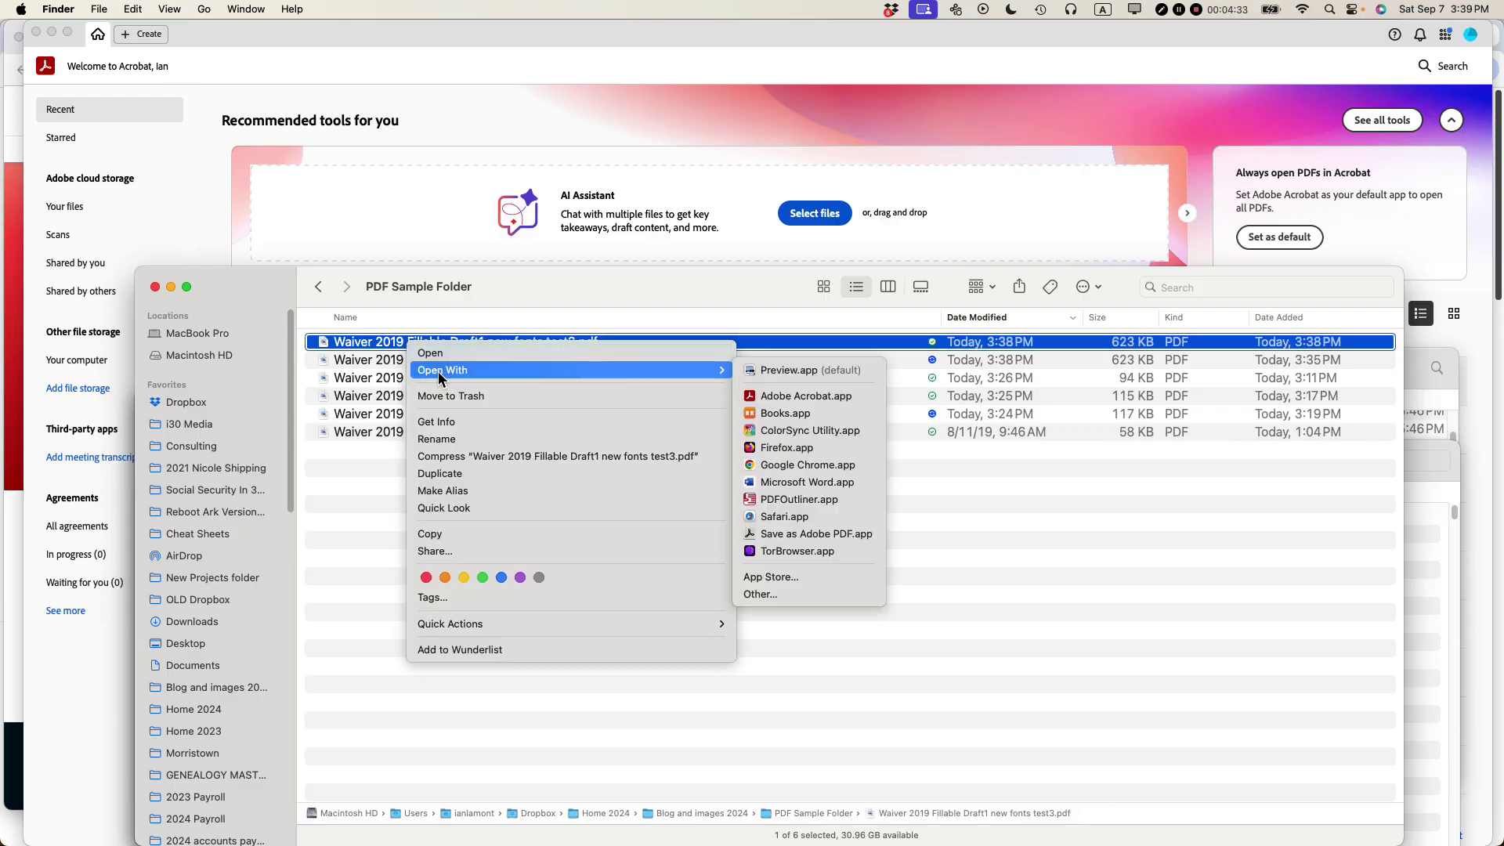
{"action": "left_click", "coordinate": [811, 397]}
{"action": "scroll", "coordinate": [796, 401], "scroll_direction": "down", "scroll_amount": 5}
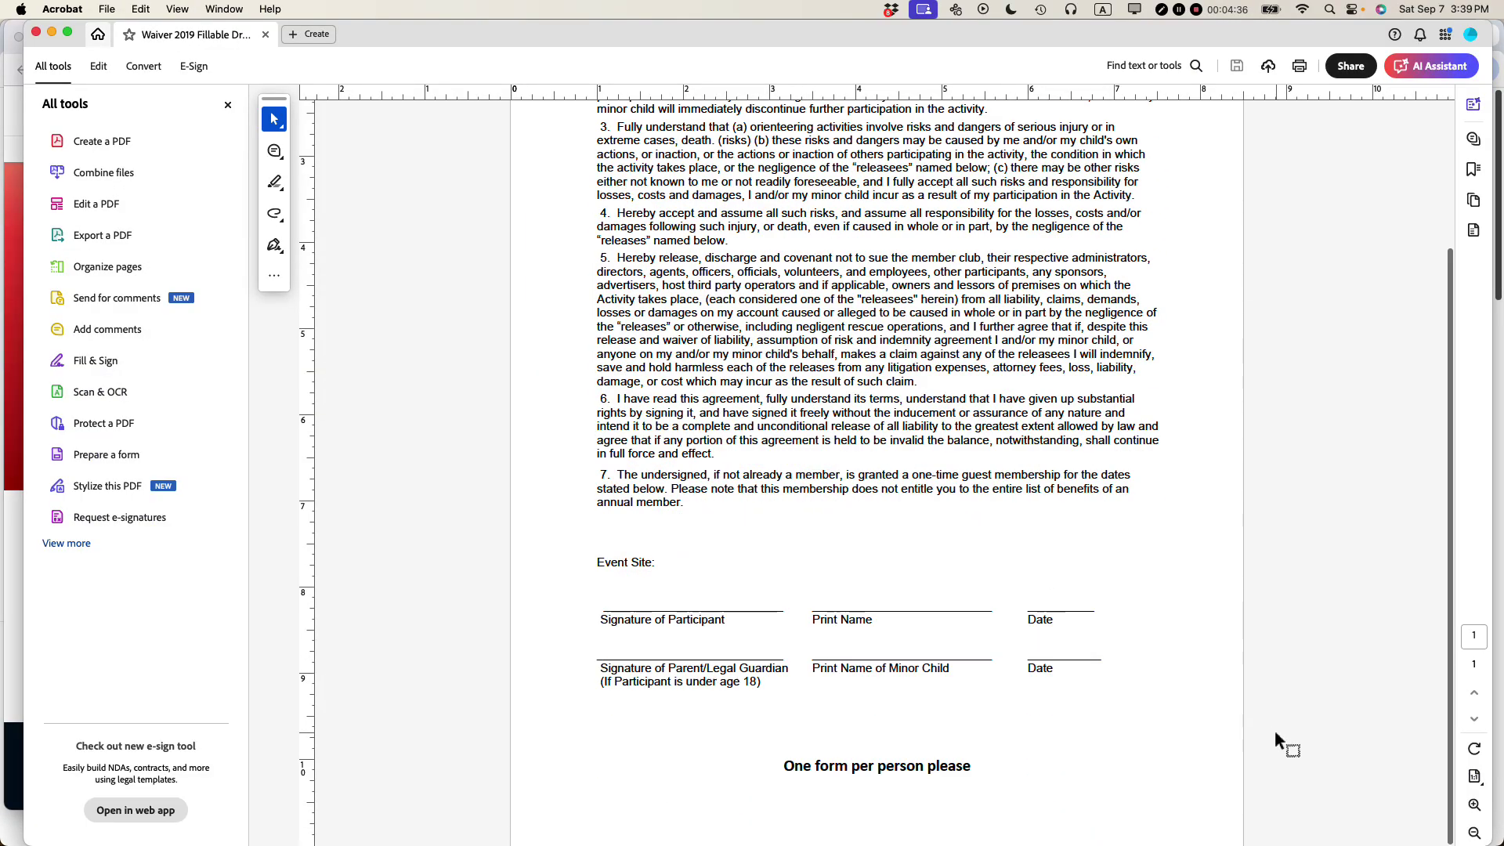
{"action": "left_click", "coordinate": [1475, 804]}
{"action": "left_click", "coordinate": [1474, 805]}
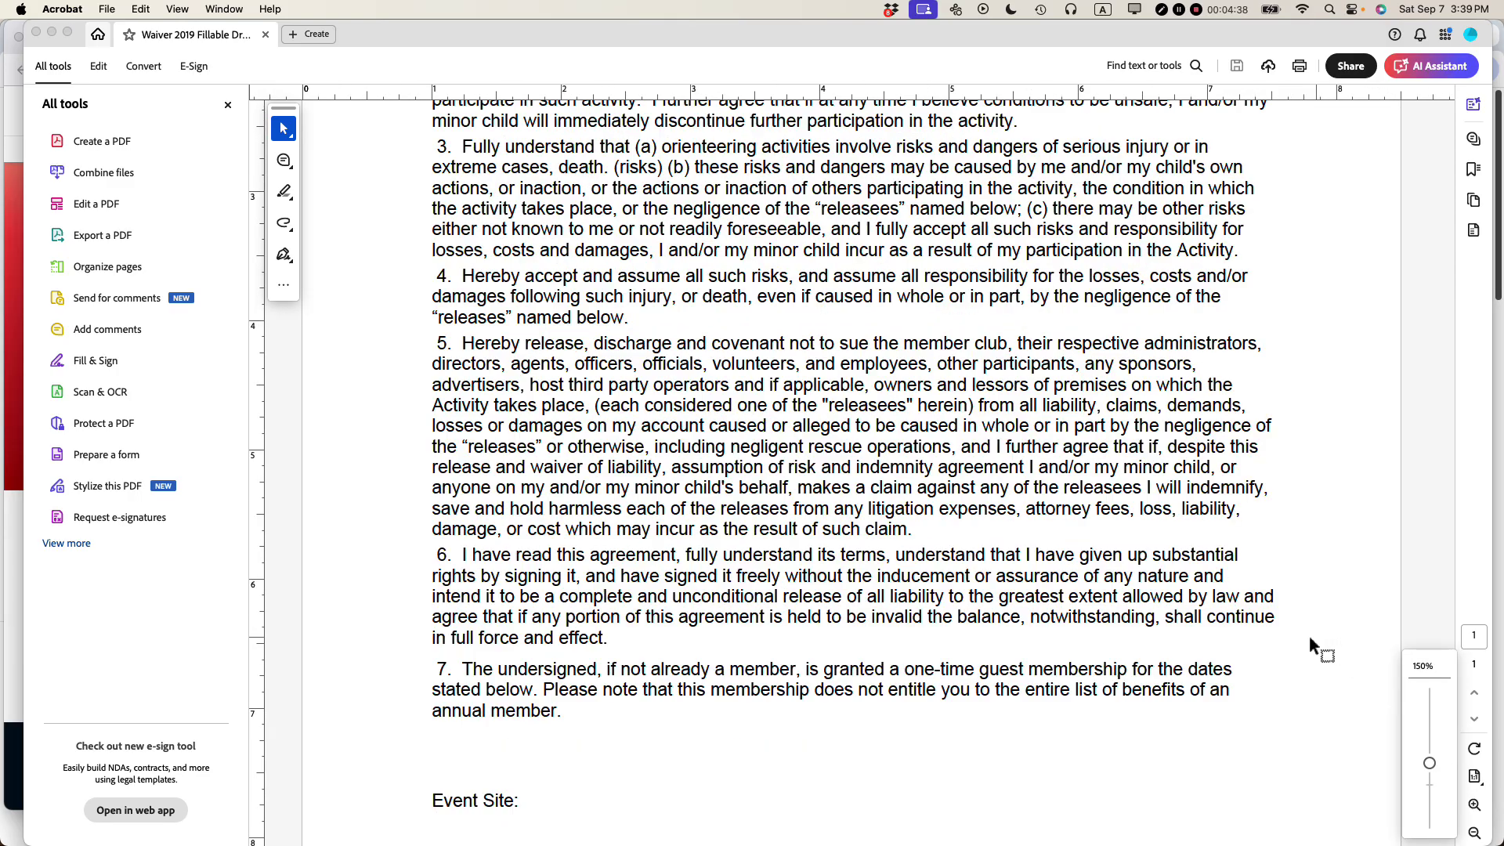
{"action": "scroll", "coordinate": [1301, 639], "scroll_direction": "down", "scroll_amount": 5}
Fill in the participant and child names, October 1 2024 dates, and Scout Reservation event site.
{"action": "left_click", "coordinate": [812, 494]}
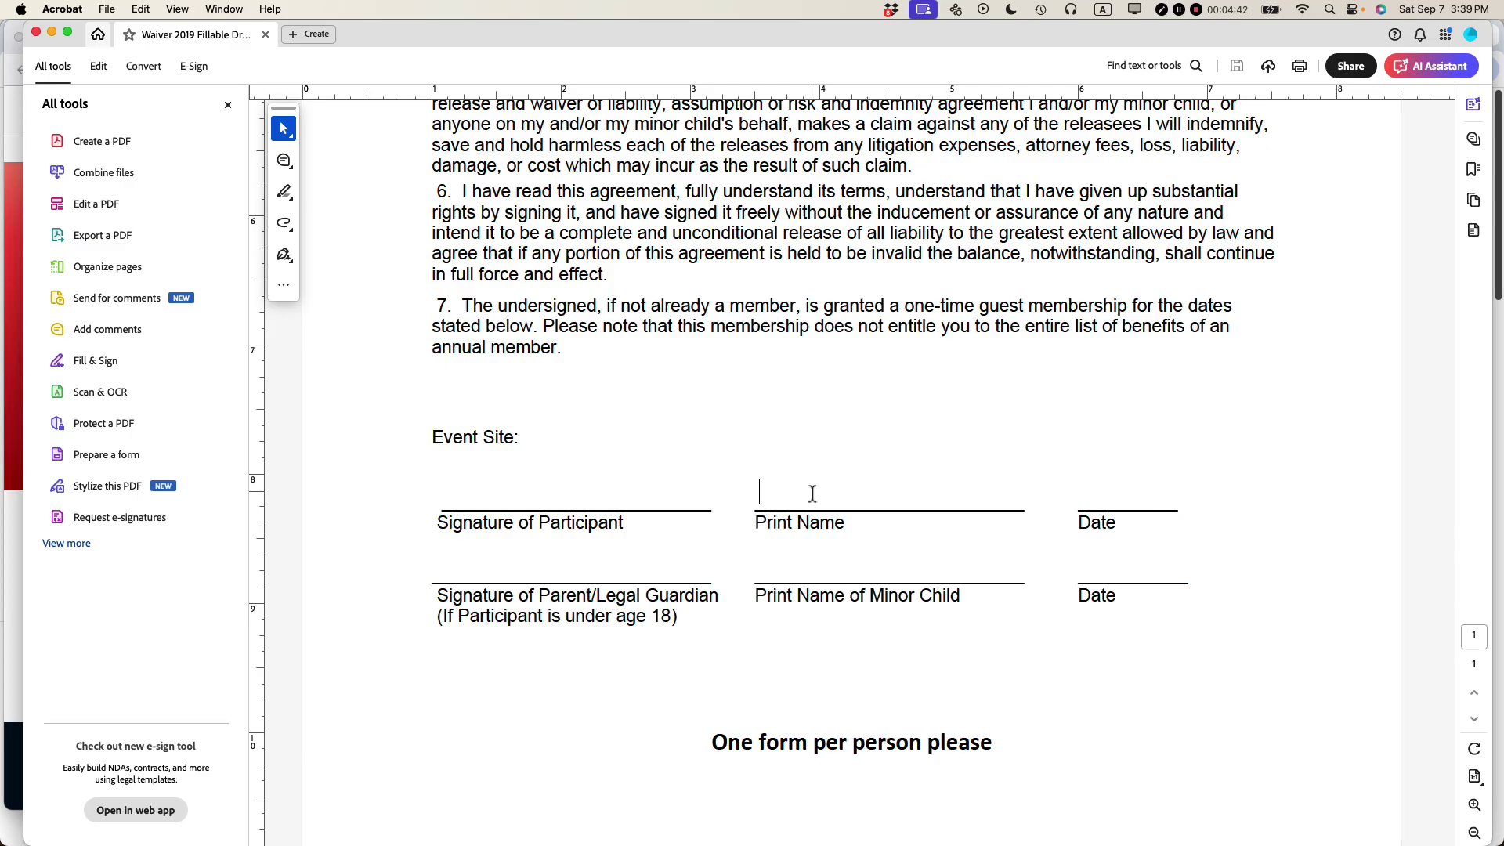
{"action": "type", "text": "Ian Smith"}
{"action": "key", "text": "Tab"}
{"action": "type", "text": "Timmy Smith"}
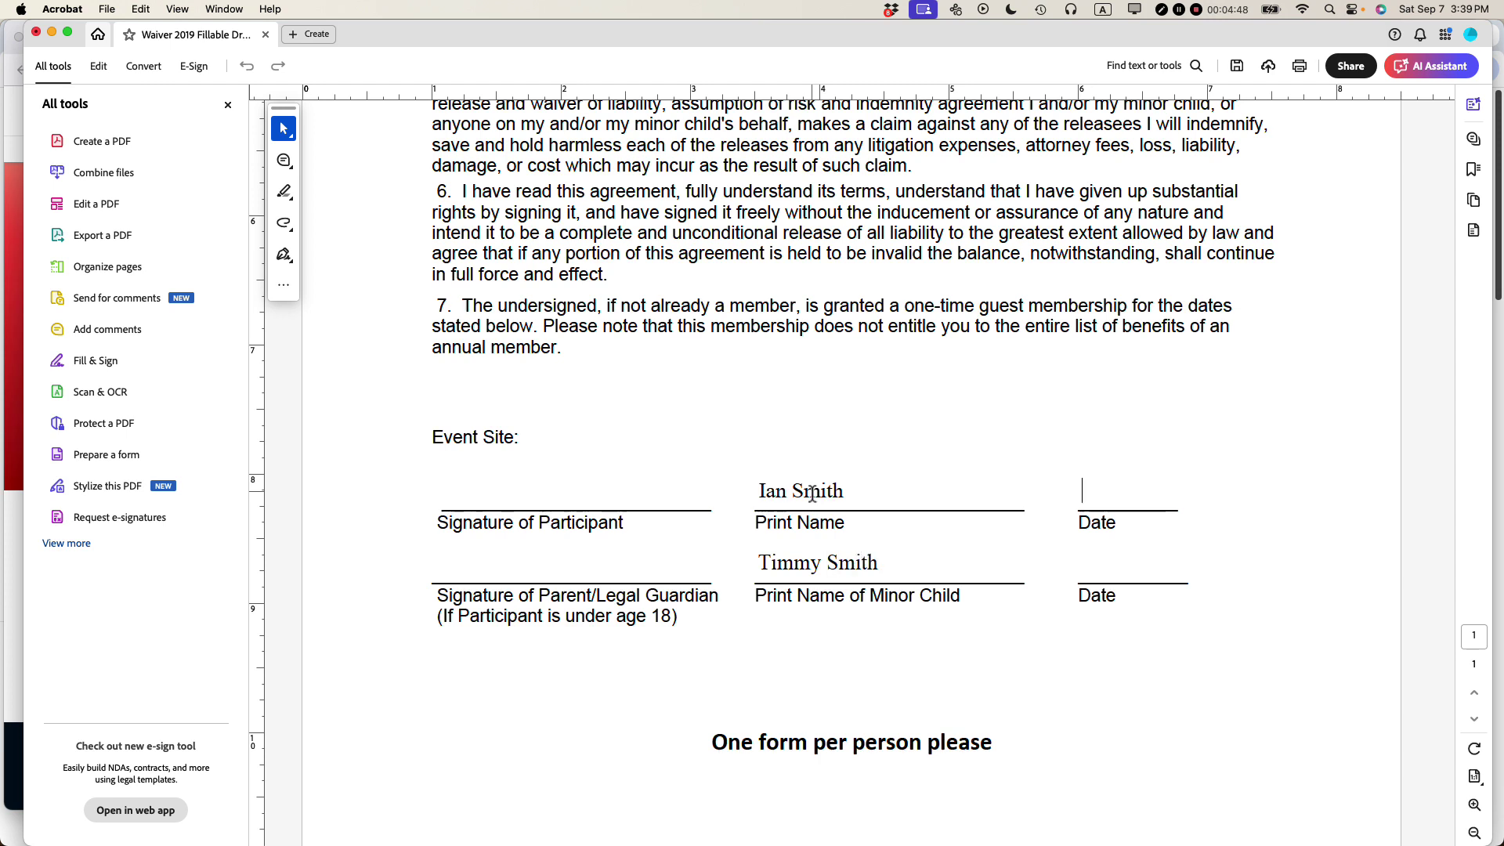
{"action": "type", "text": "Oct 1, 2024Octobe"}
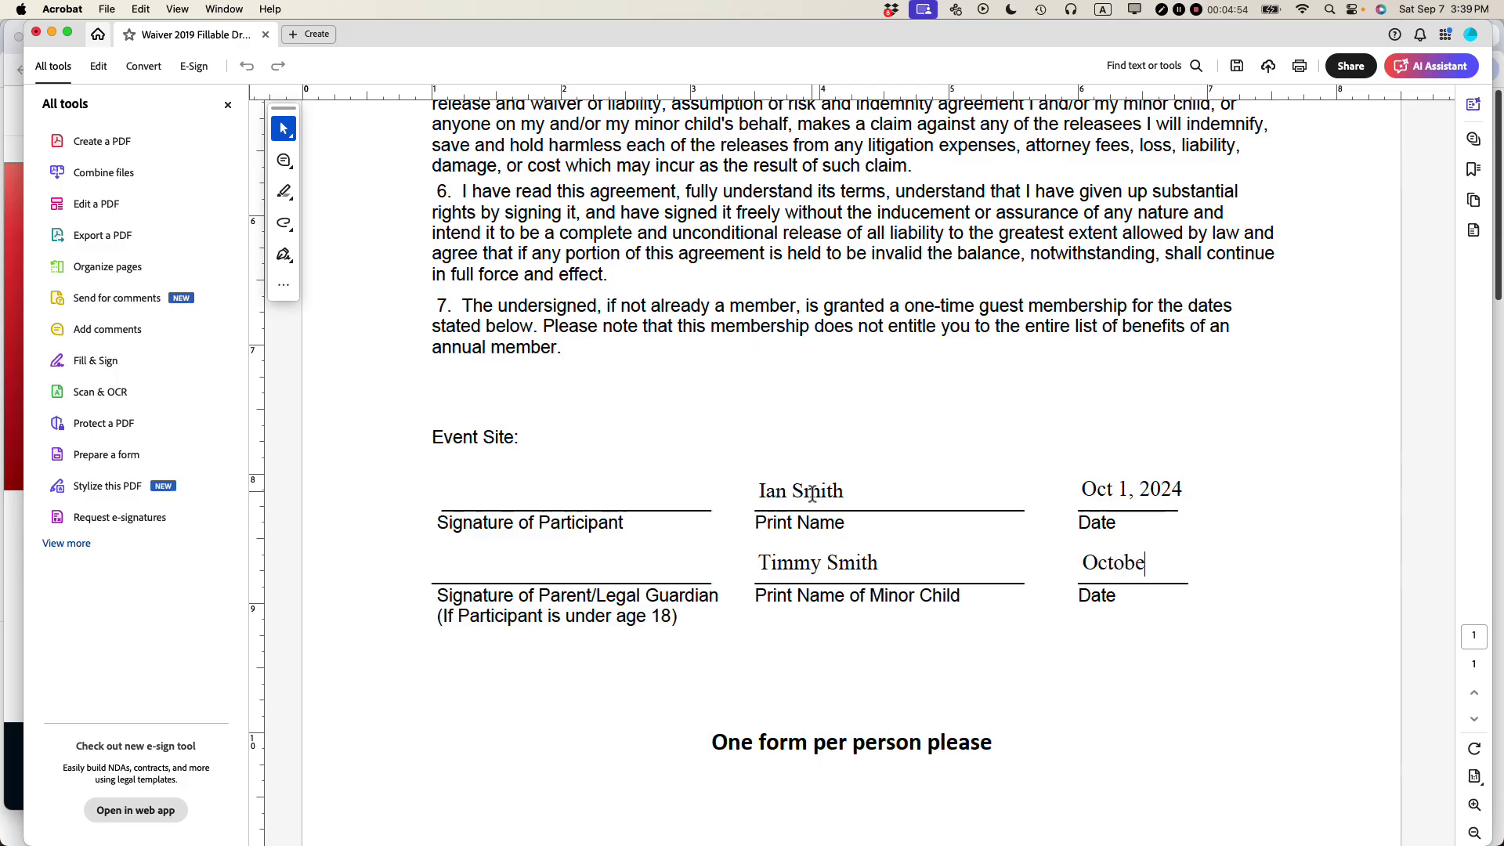
{"action": "type", "text": "r 1 2024"}
{"action": "left_click", "coordinate": [544, 436]}
{"action": "type", "text": "Scou"}
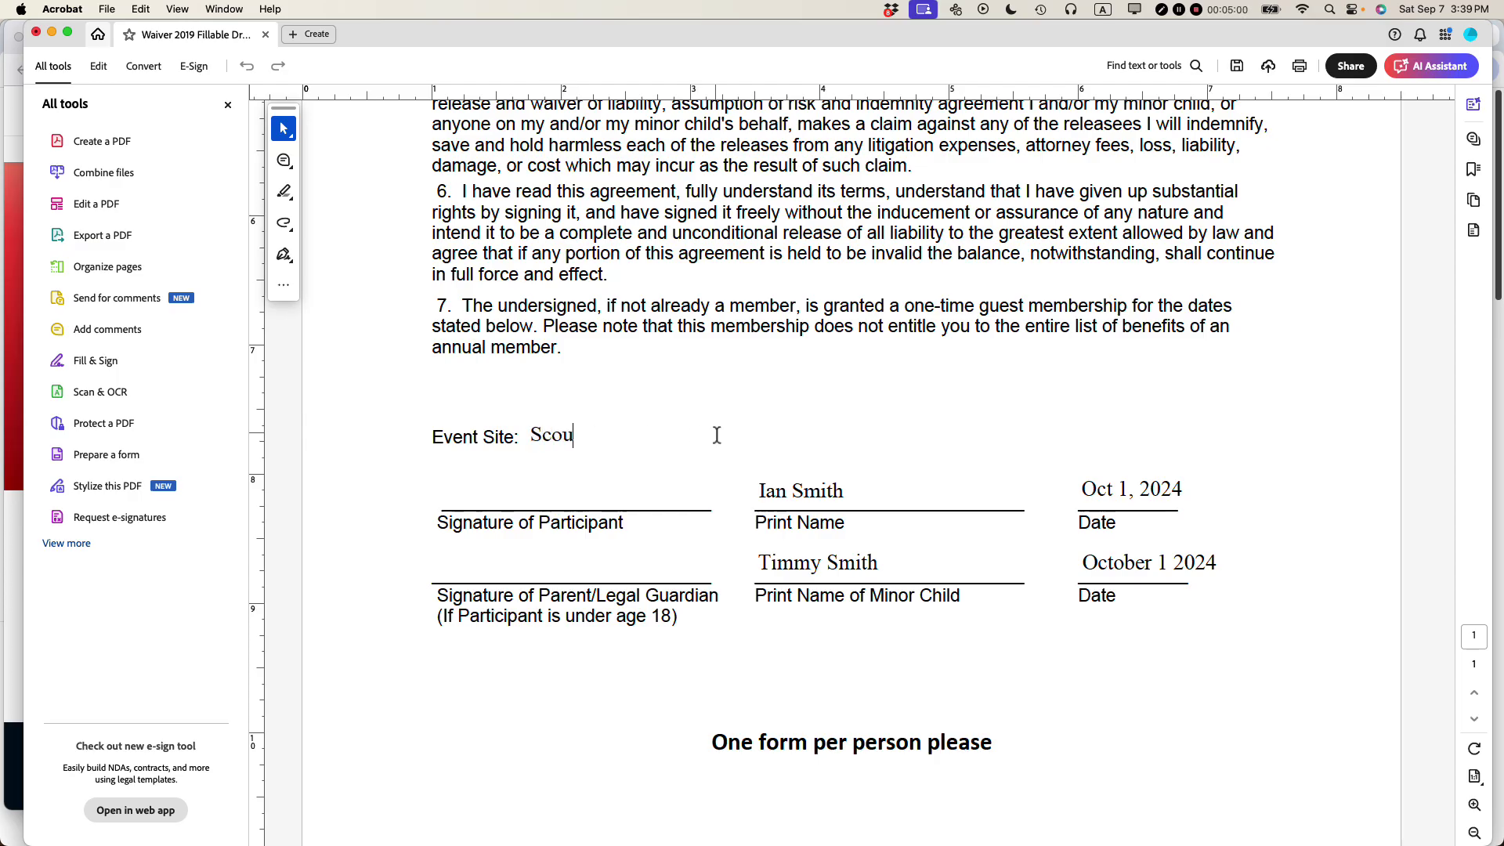
{"action": "type", "text": "t Reservation"}
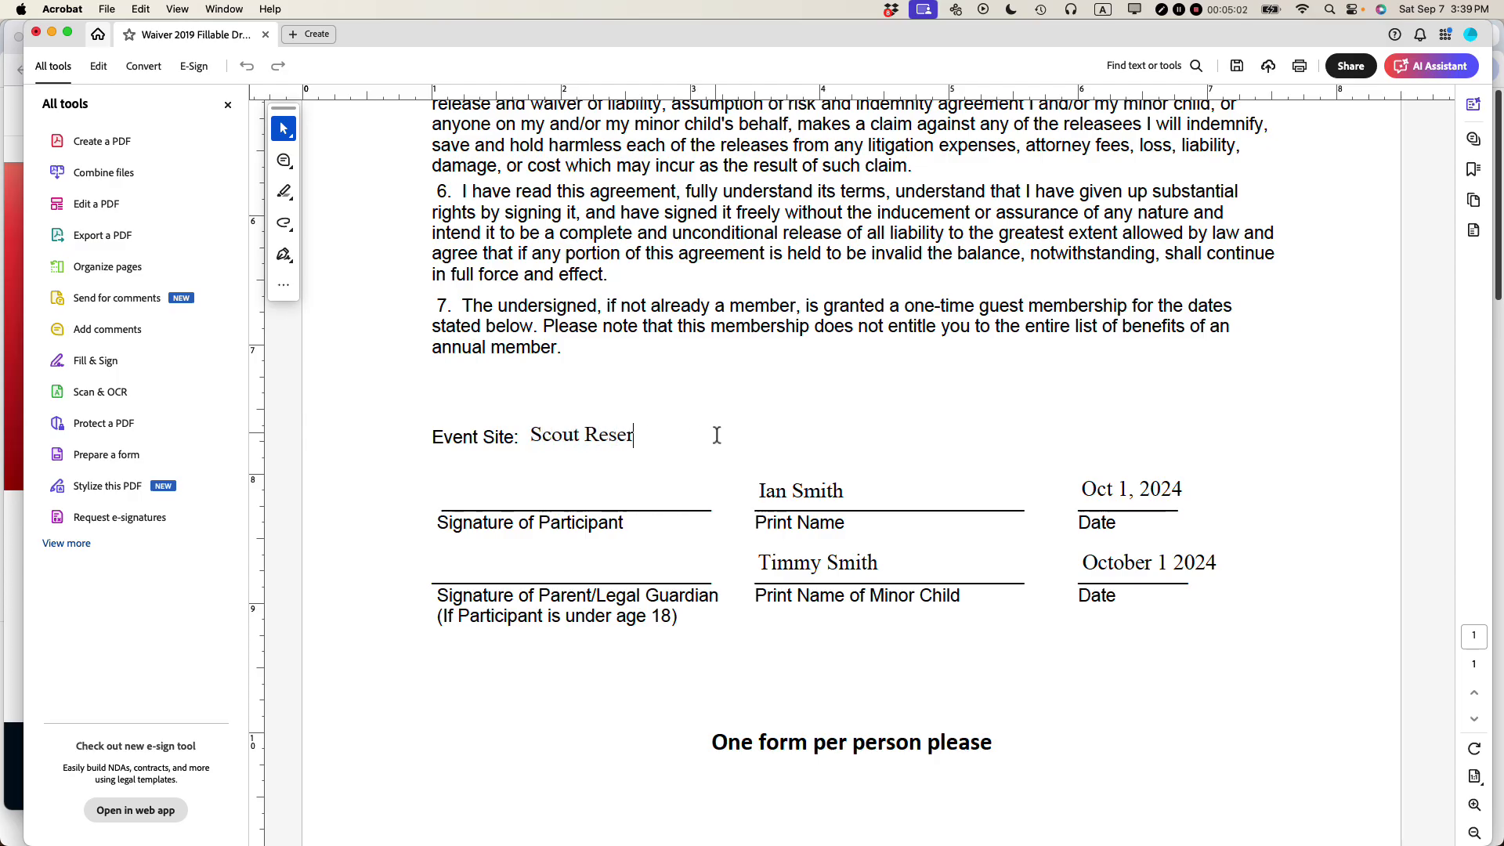